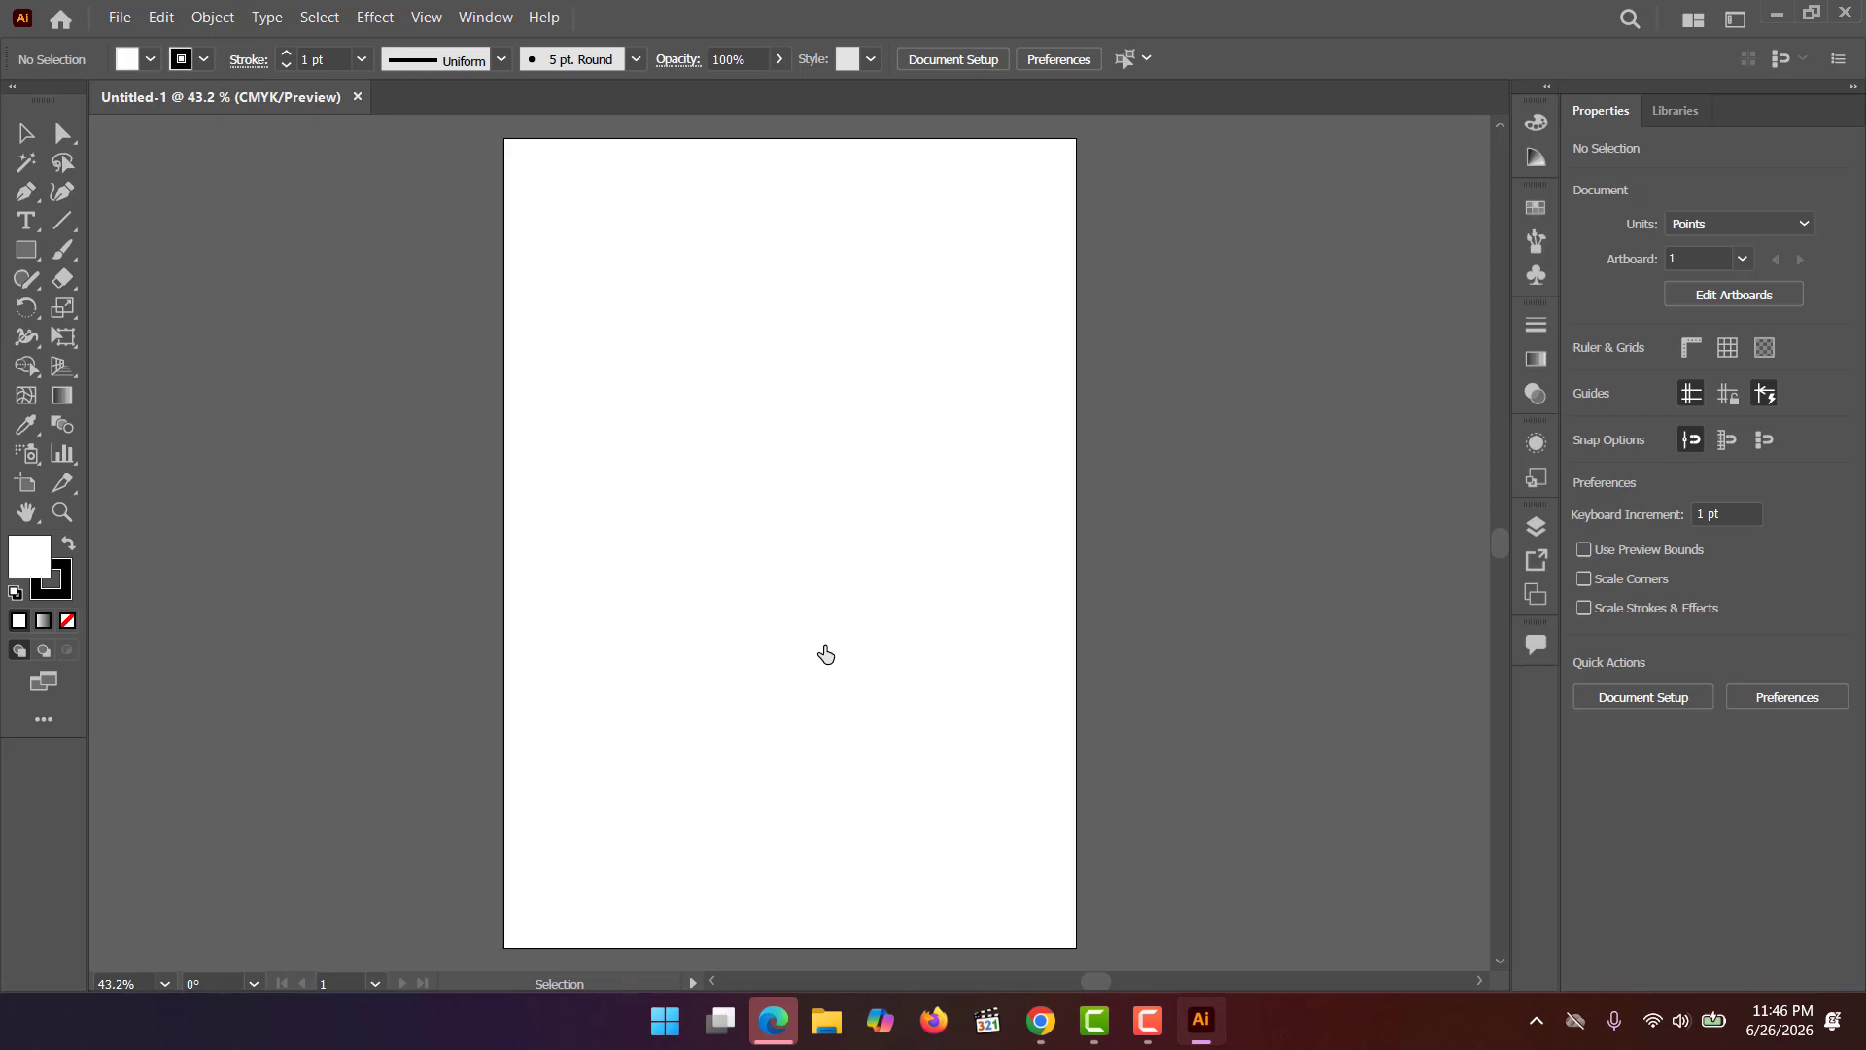
Start saving the untitled document and enter Nahoda Flyer as its file name in Adobe Illustrator (*.AI) format
{"action": "left_click", "coordinate": [137, 19]}
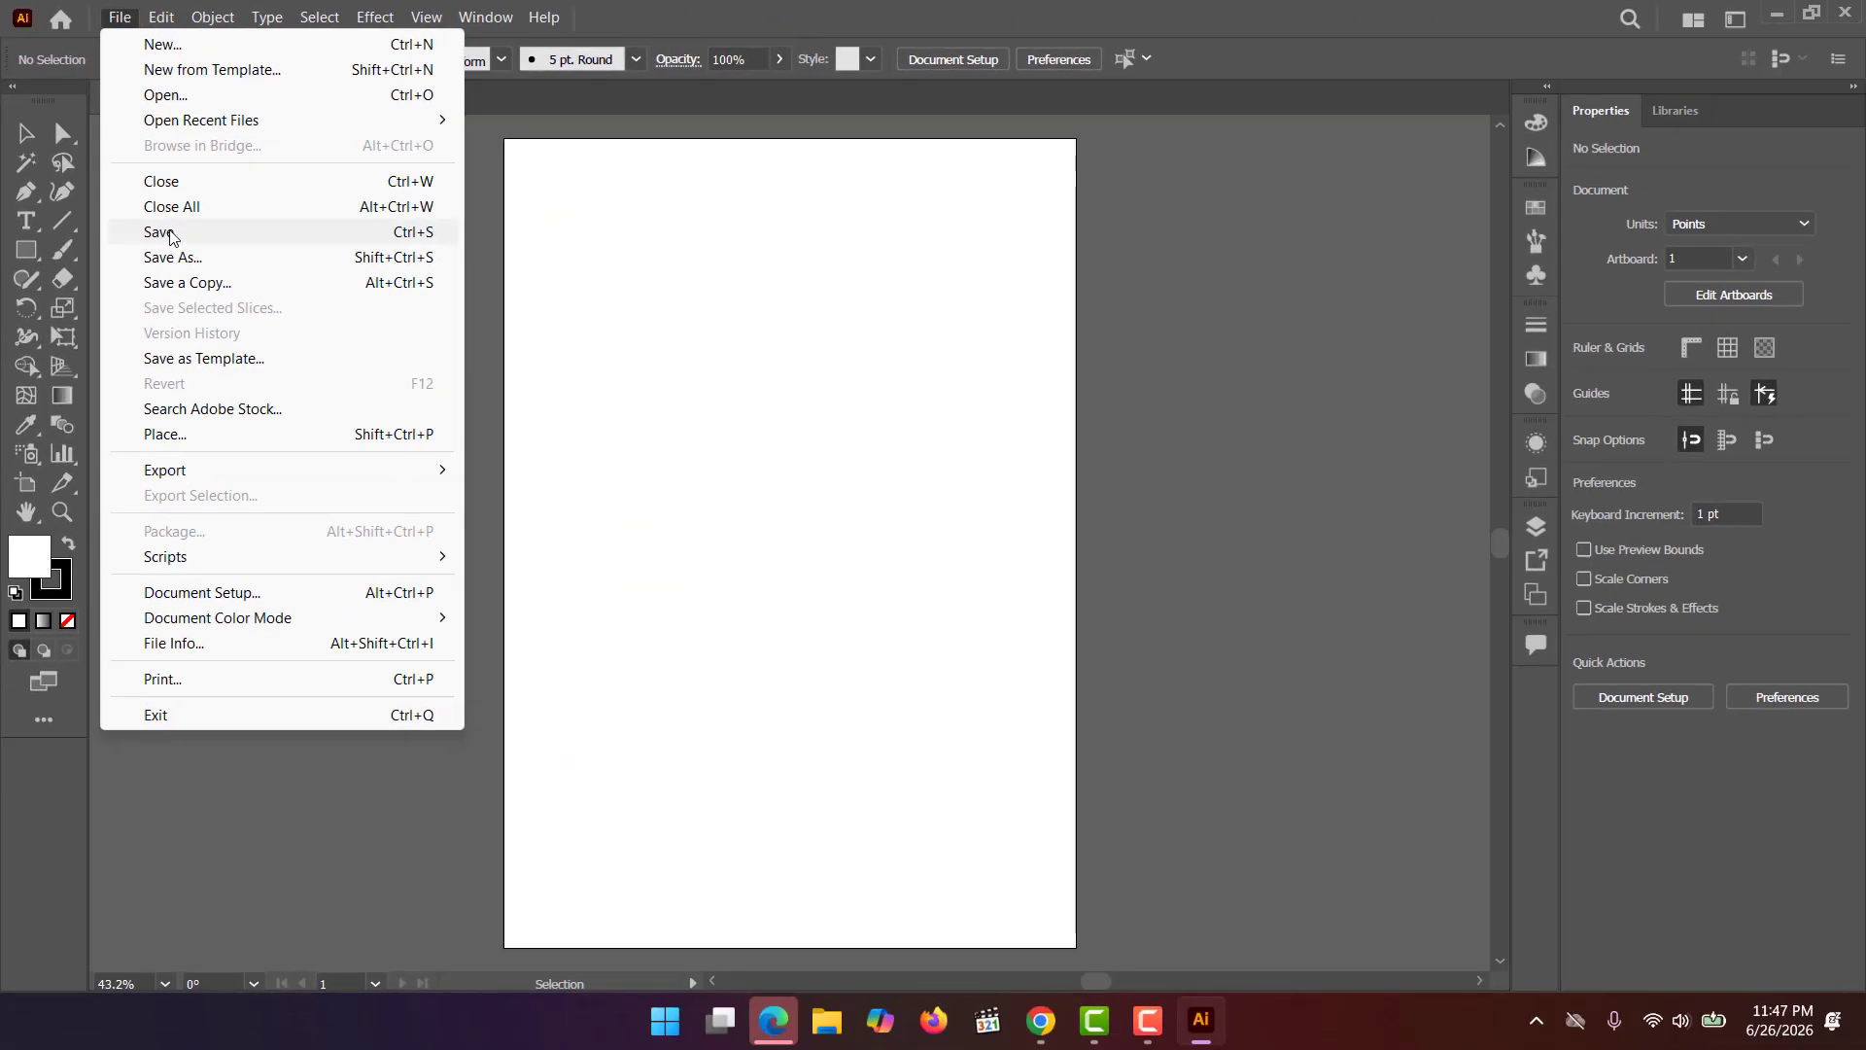
{"action": "left_click", "coordinate": [169, 236]}
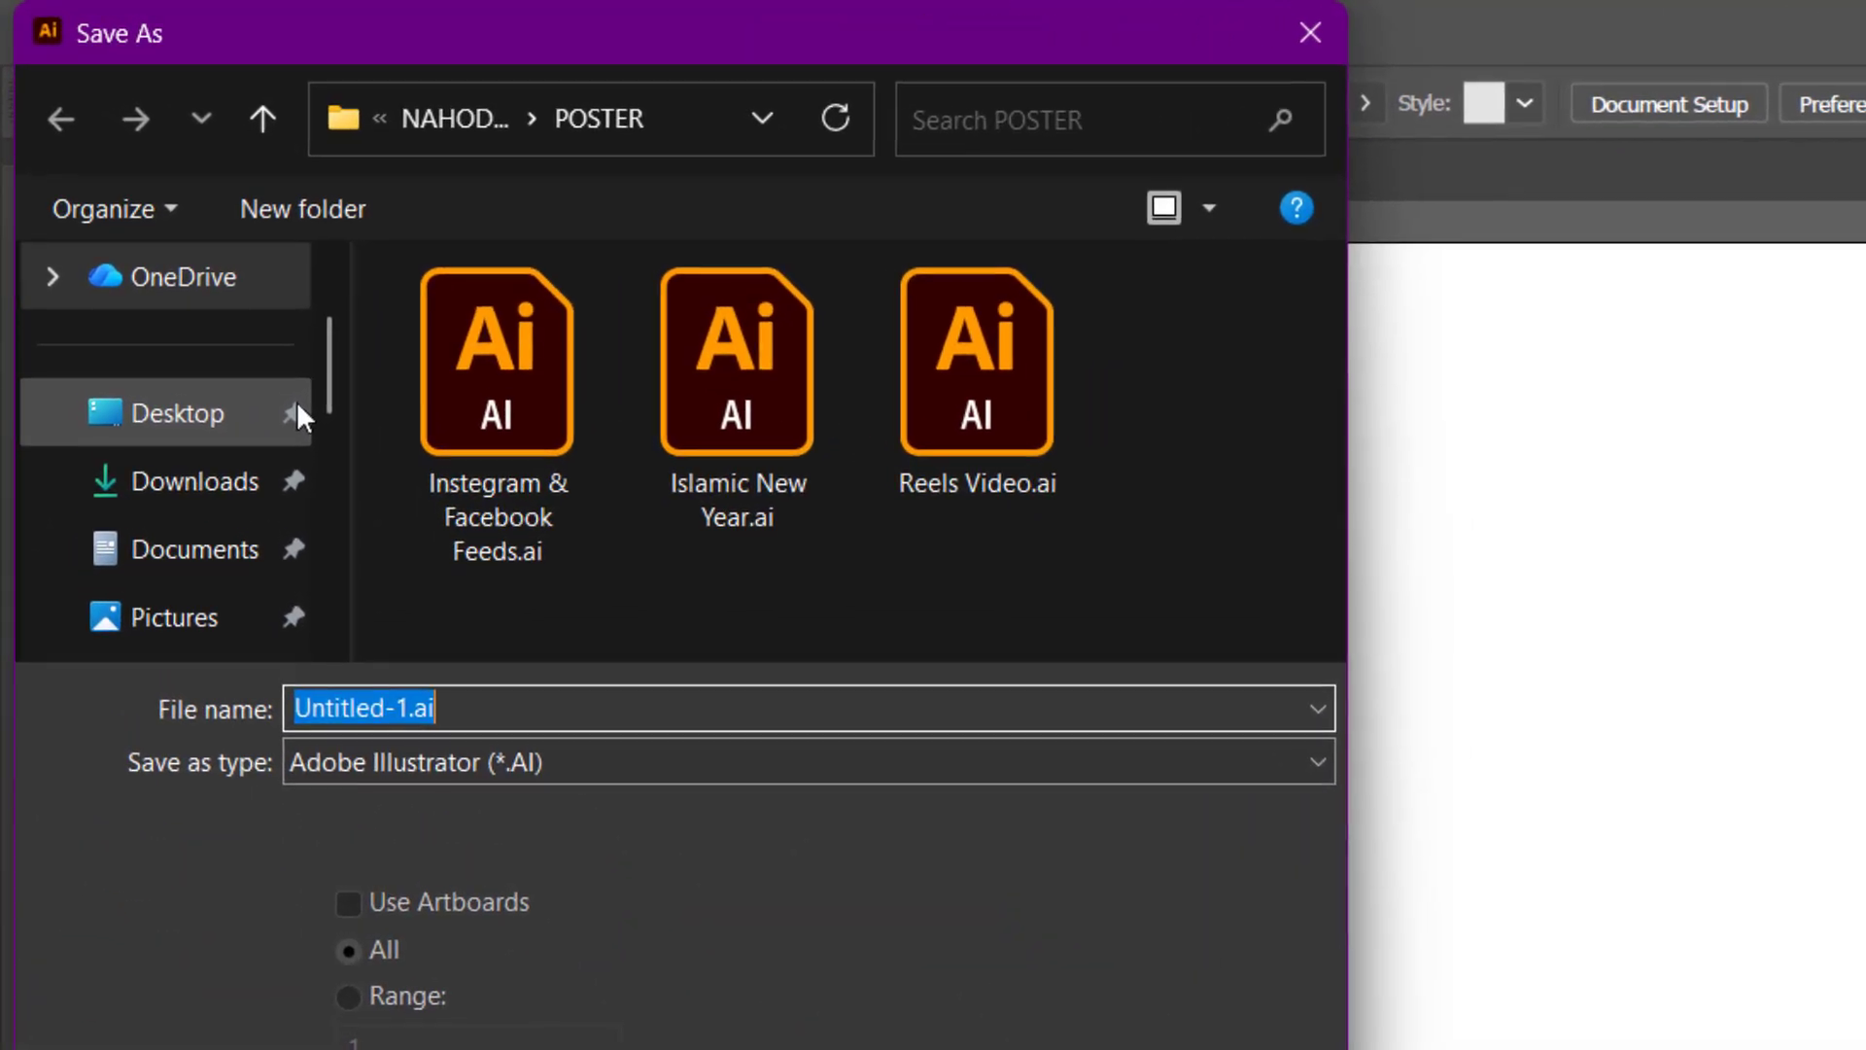
{"action": "type", "text": "Nh"}
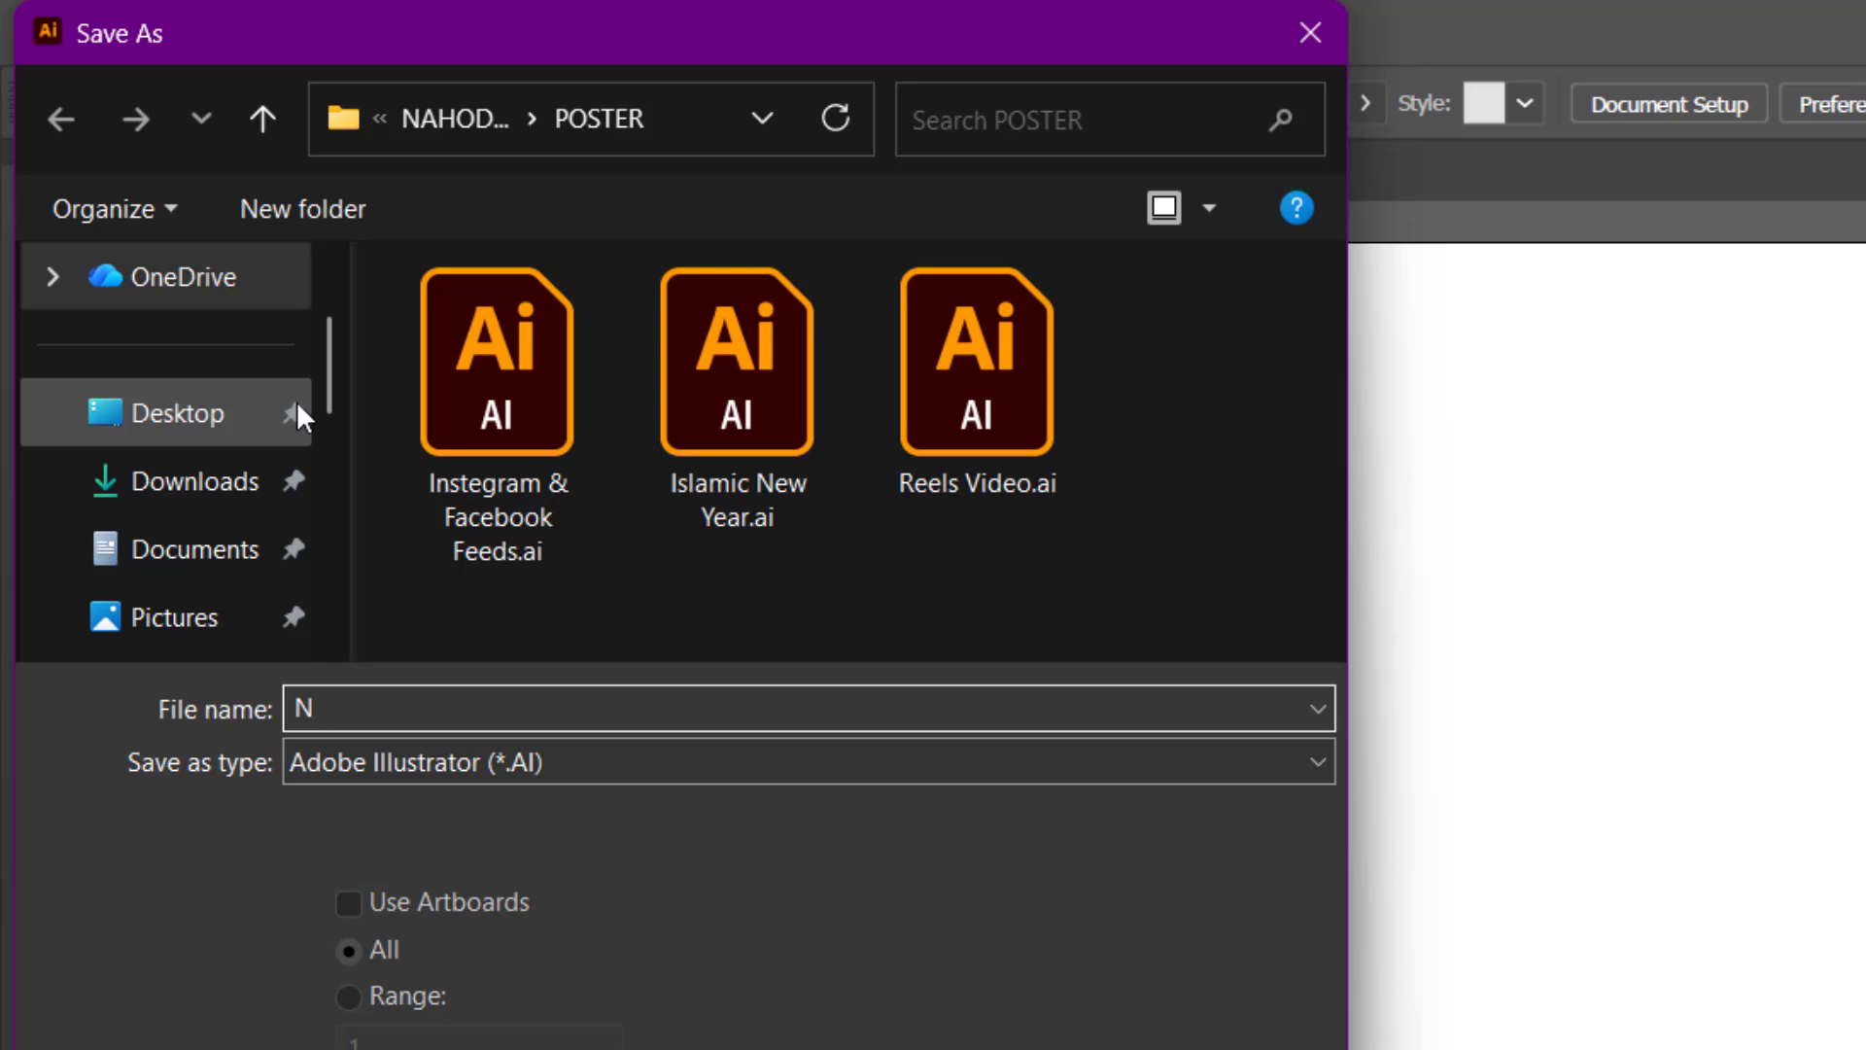
{"action": "type", "text": "o"}
{"action": "key", "text": "BackSpace"}
{"action": "key", "text": "BackSpace"}
{"action": "type", "text": "q"}
{"action": "key", "text": "BackSpace"}
{"action": "type", "text": "ahoda Flyer"}
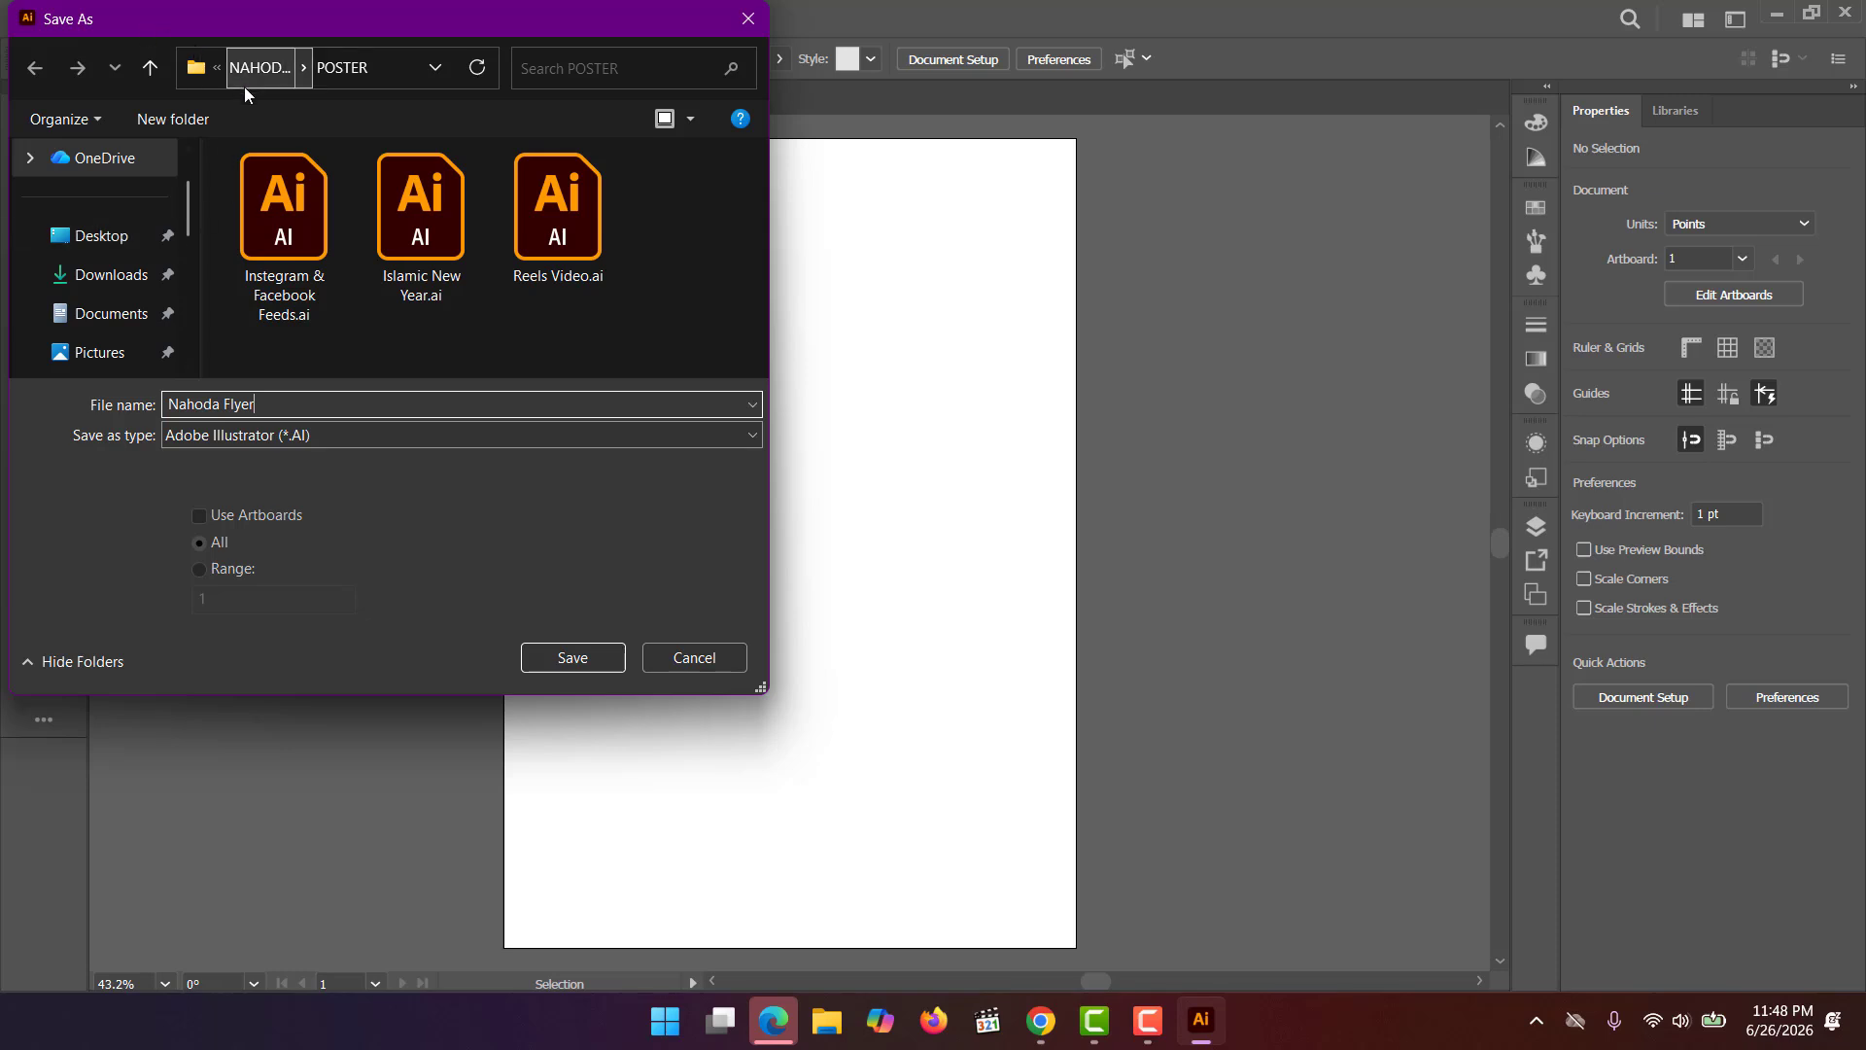
Save the file in the AI FILES folder inside the desktop's ADOBE ILLUSTRATOR folder, accepting the default Illustrator 2020 options
{"action": "left_click", "coordinate": [109, 236]}
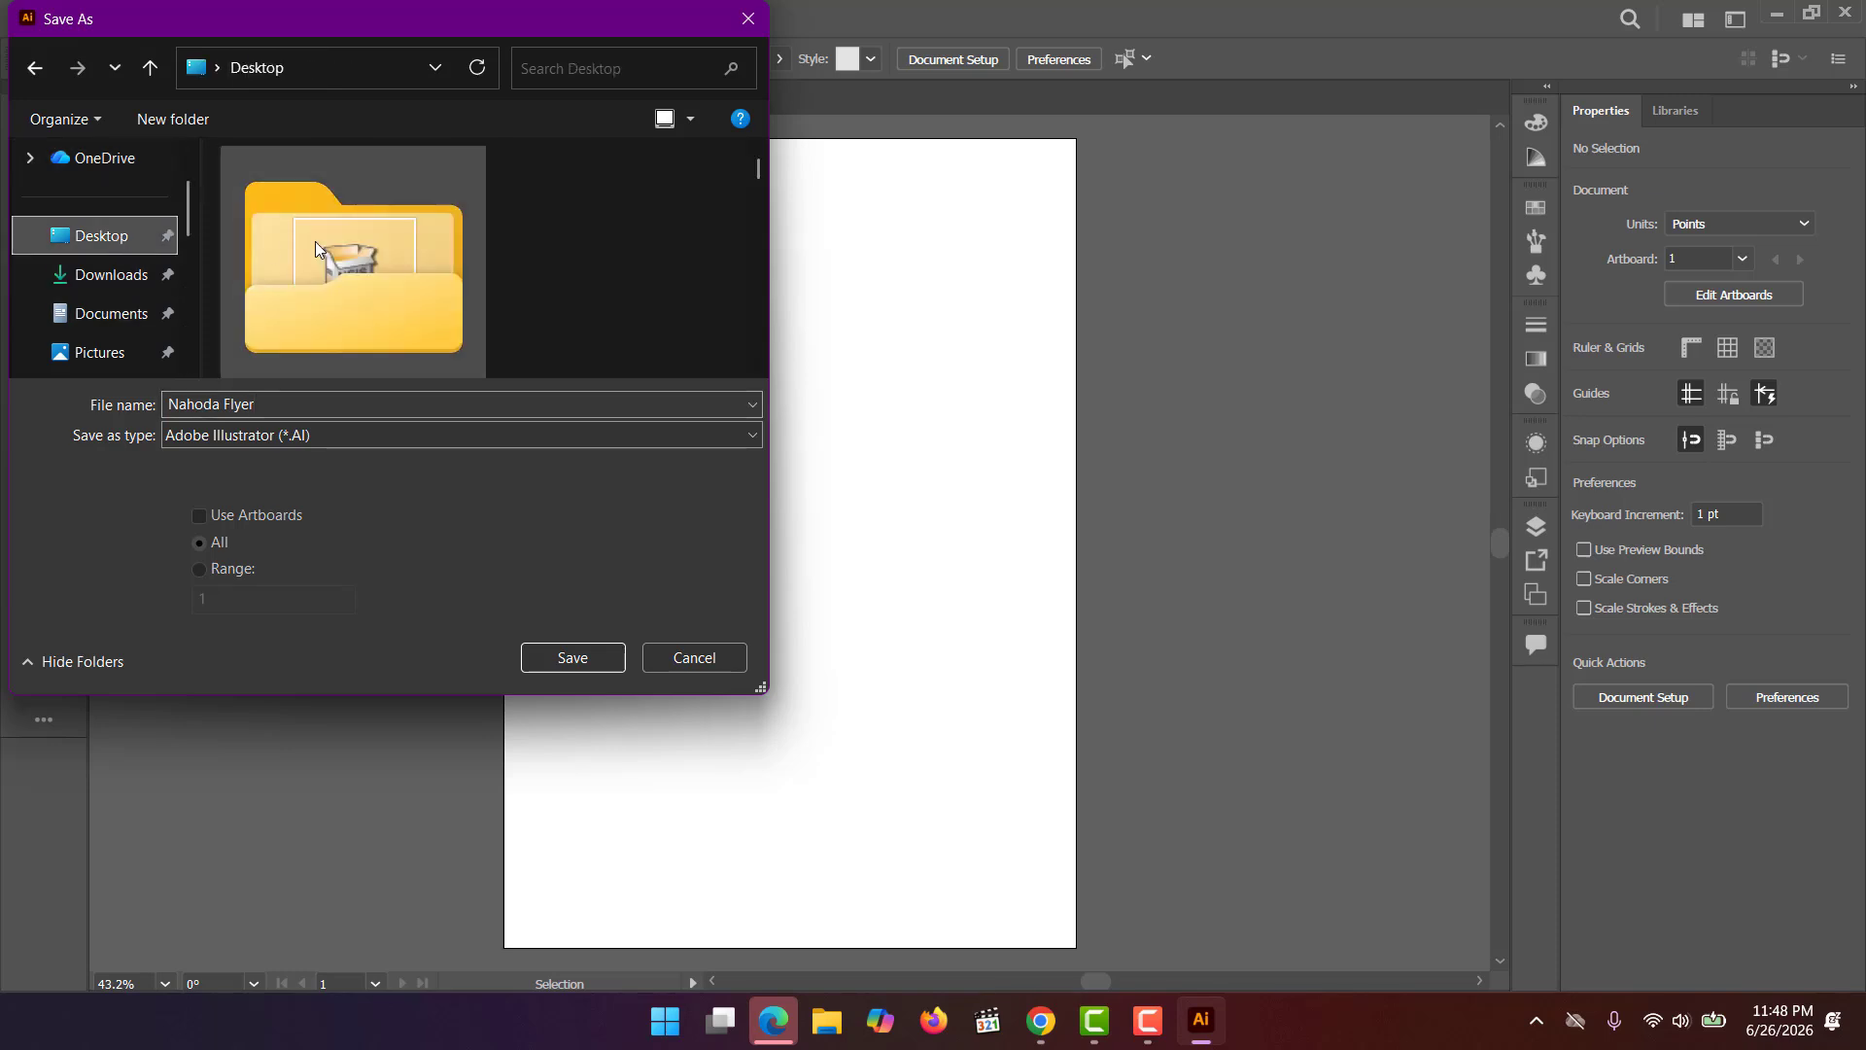
{"action": "double_click", "coordinate": [374, 254]}
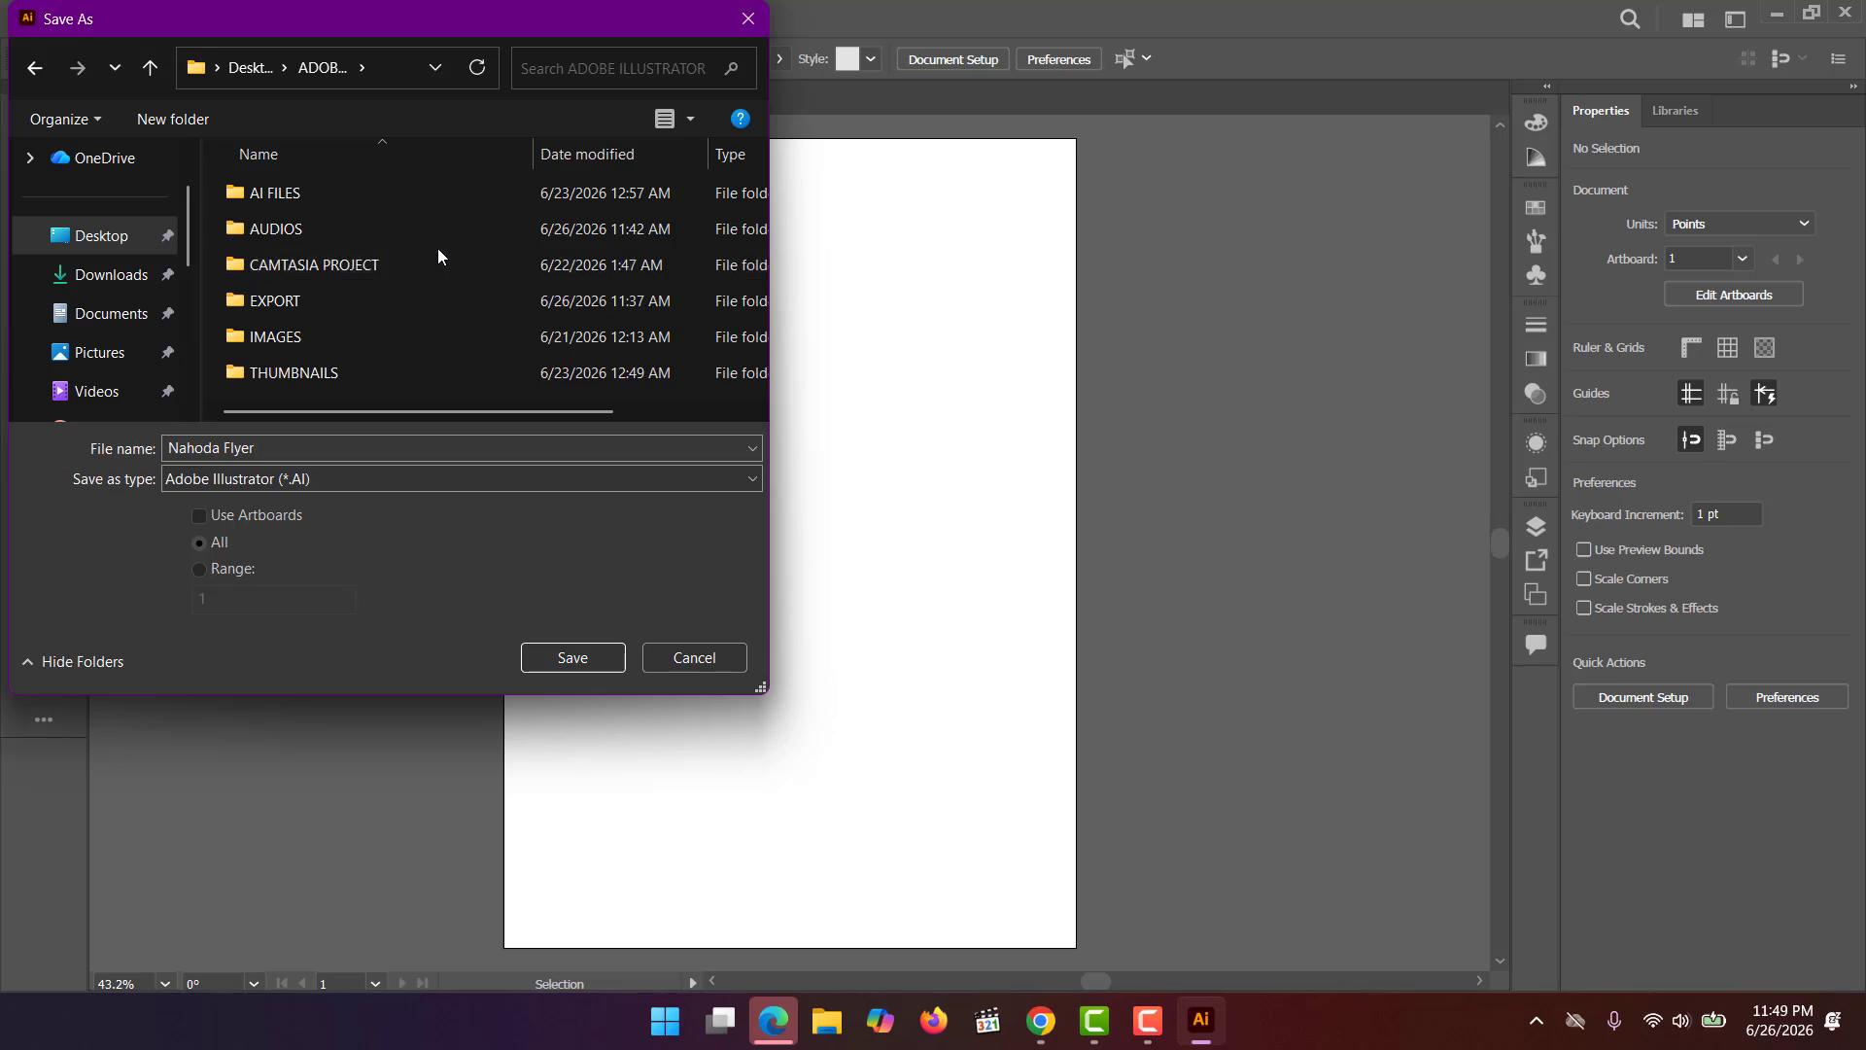
{"action": "left_click", "coordinate": [381, 204]}
{"action": "double_click", "coordinate": [381, 200]}
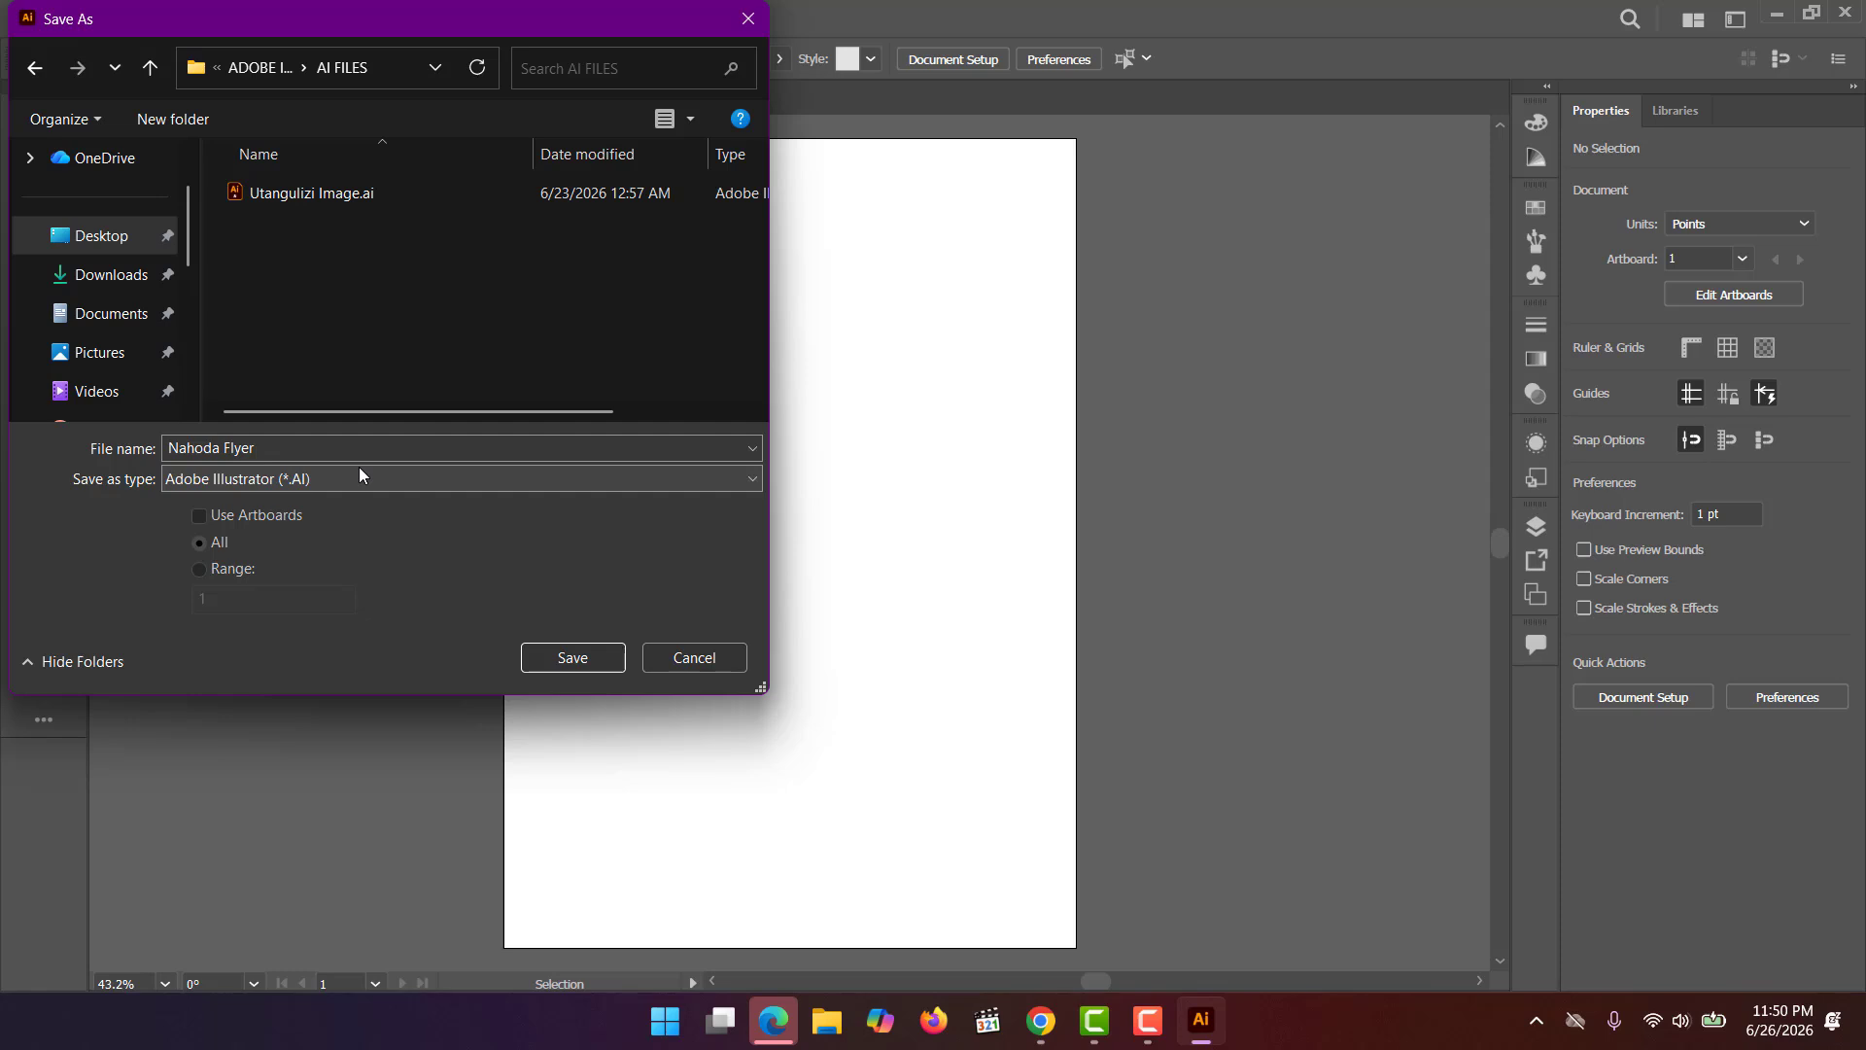
{"action": "left_click", "coordinate": [610, 663]}
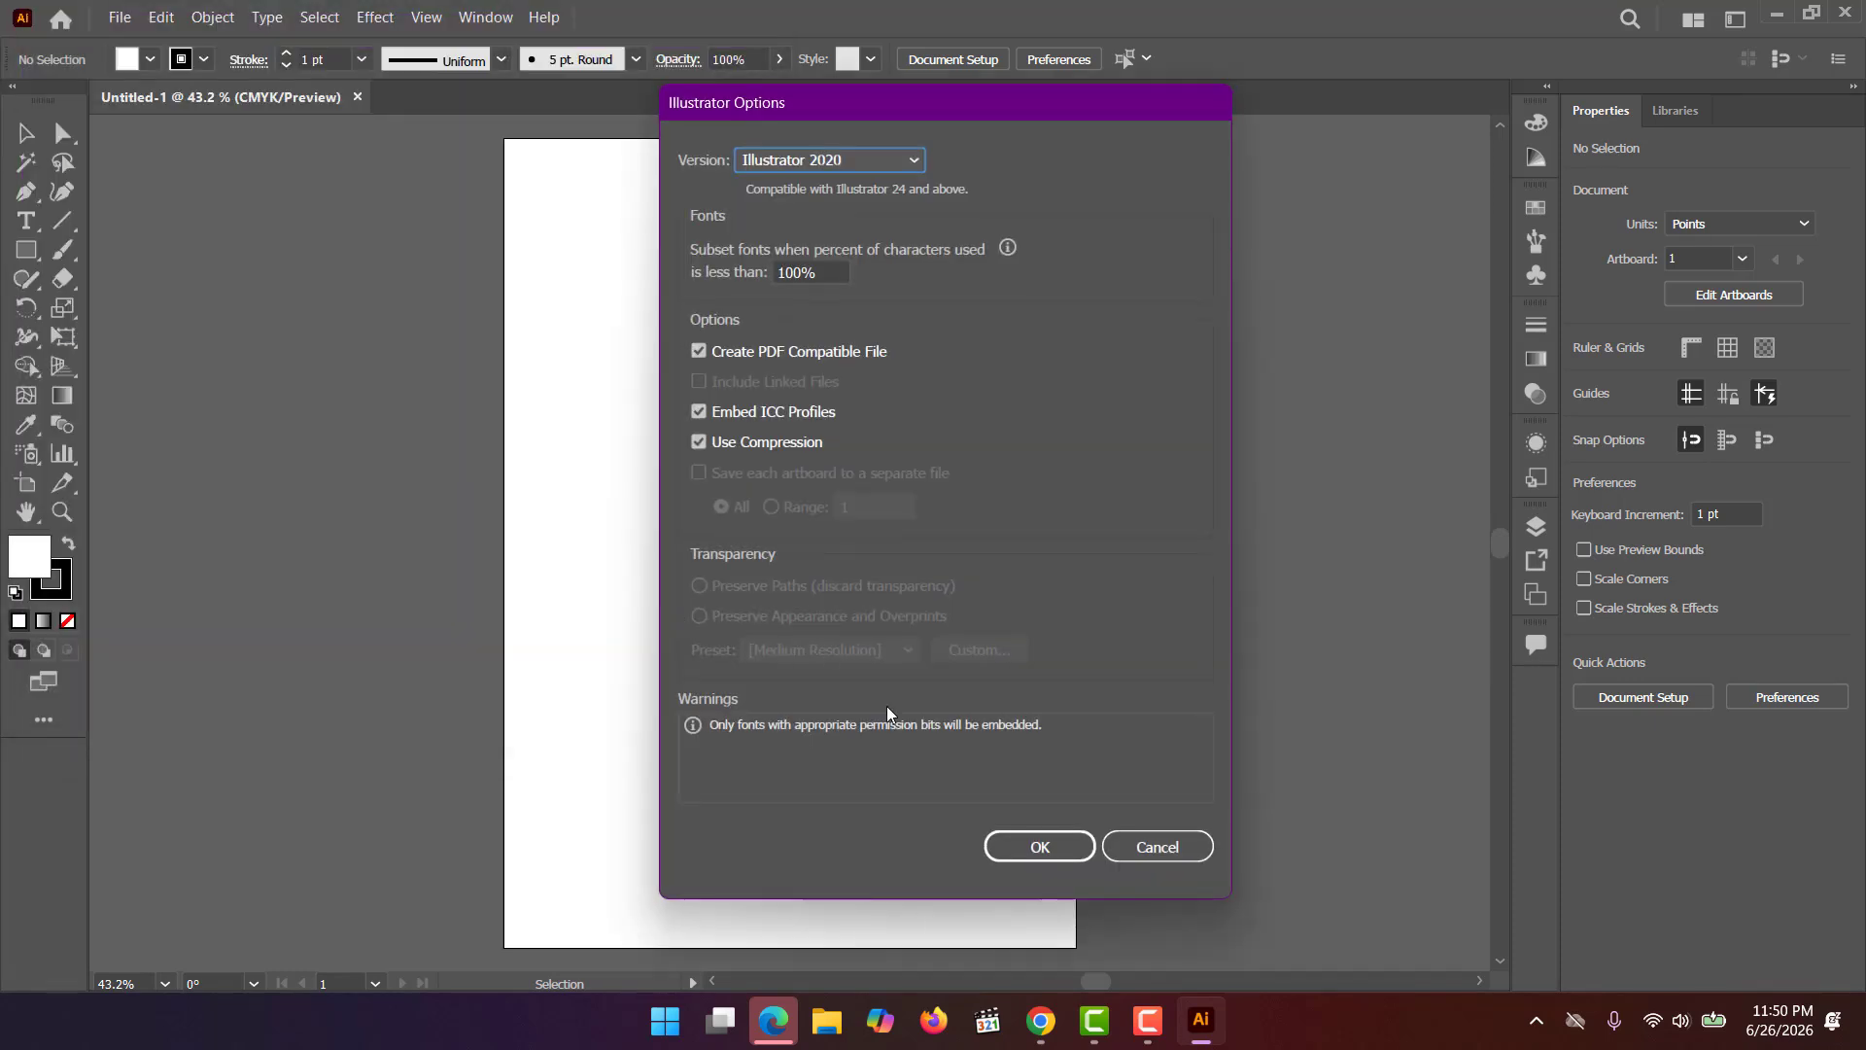
{"action": "left_click", "coordinate": [1054, 846]}
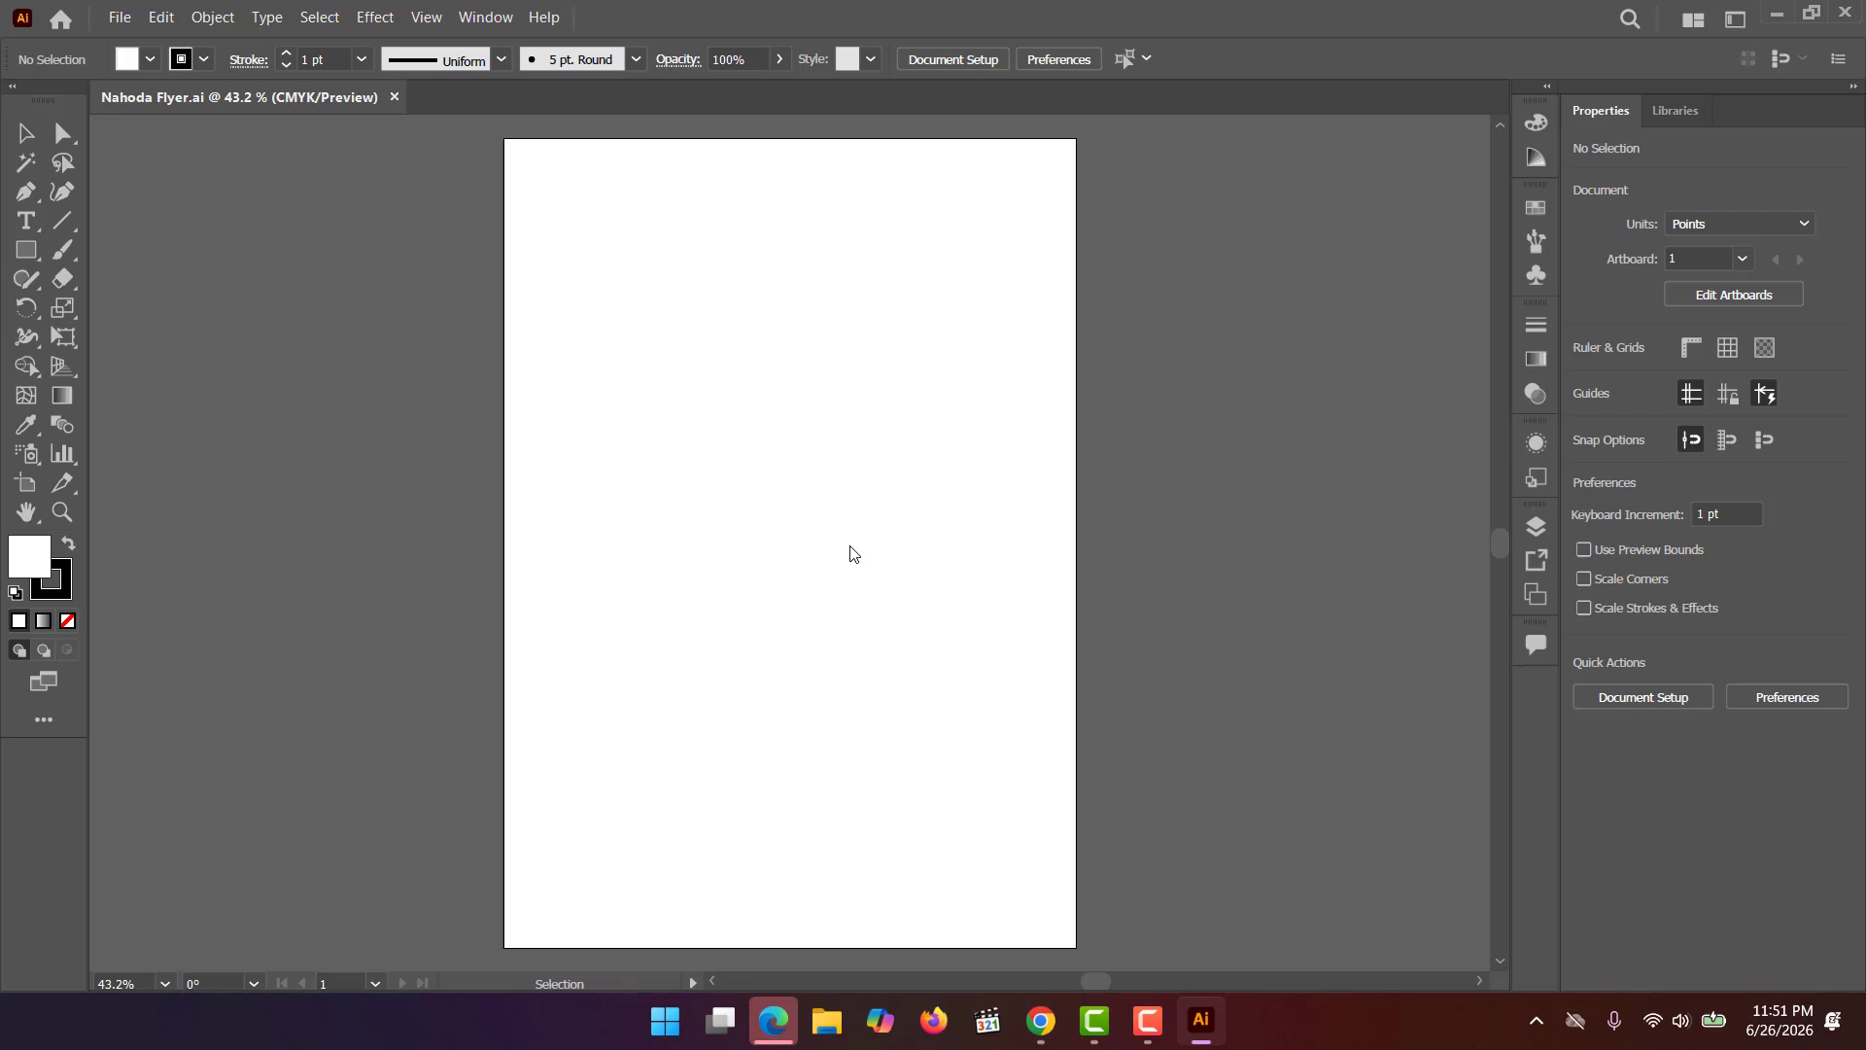
Start saving the document under a new name and change the file name to Nahoda Flyer 2.ai
{"action": "left_click", "coordinate": [130, 24]}
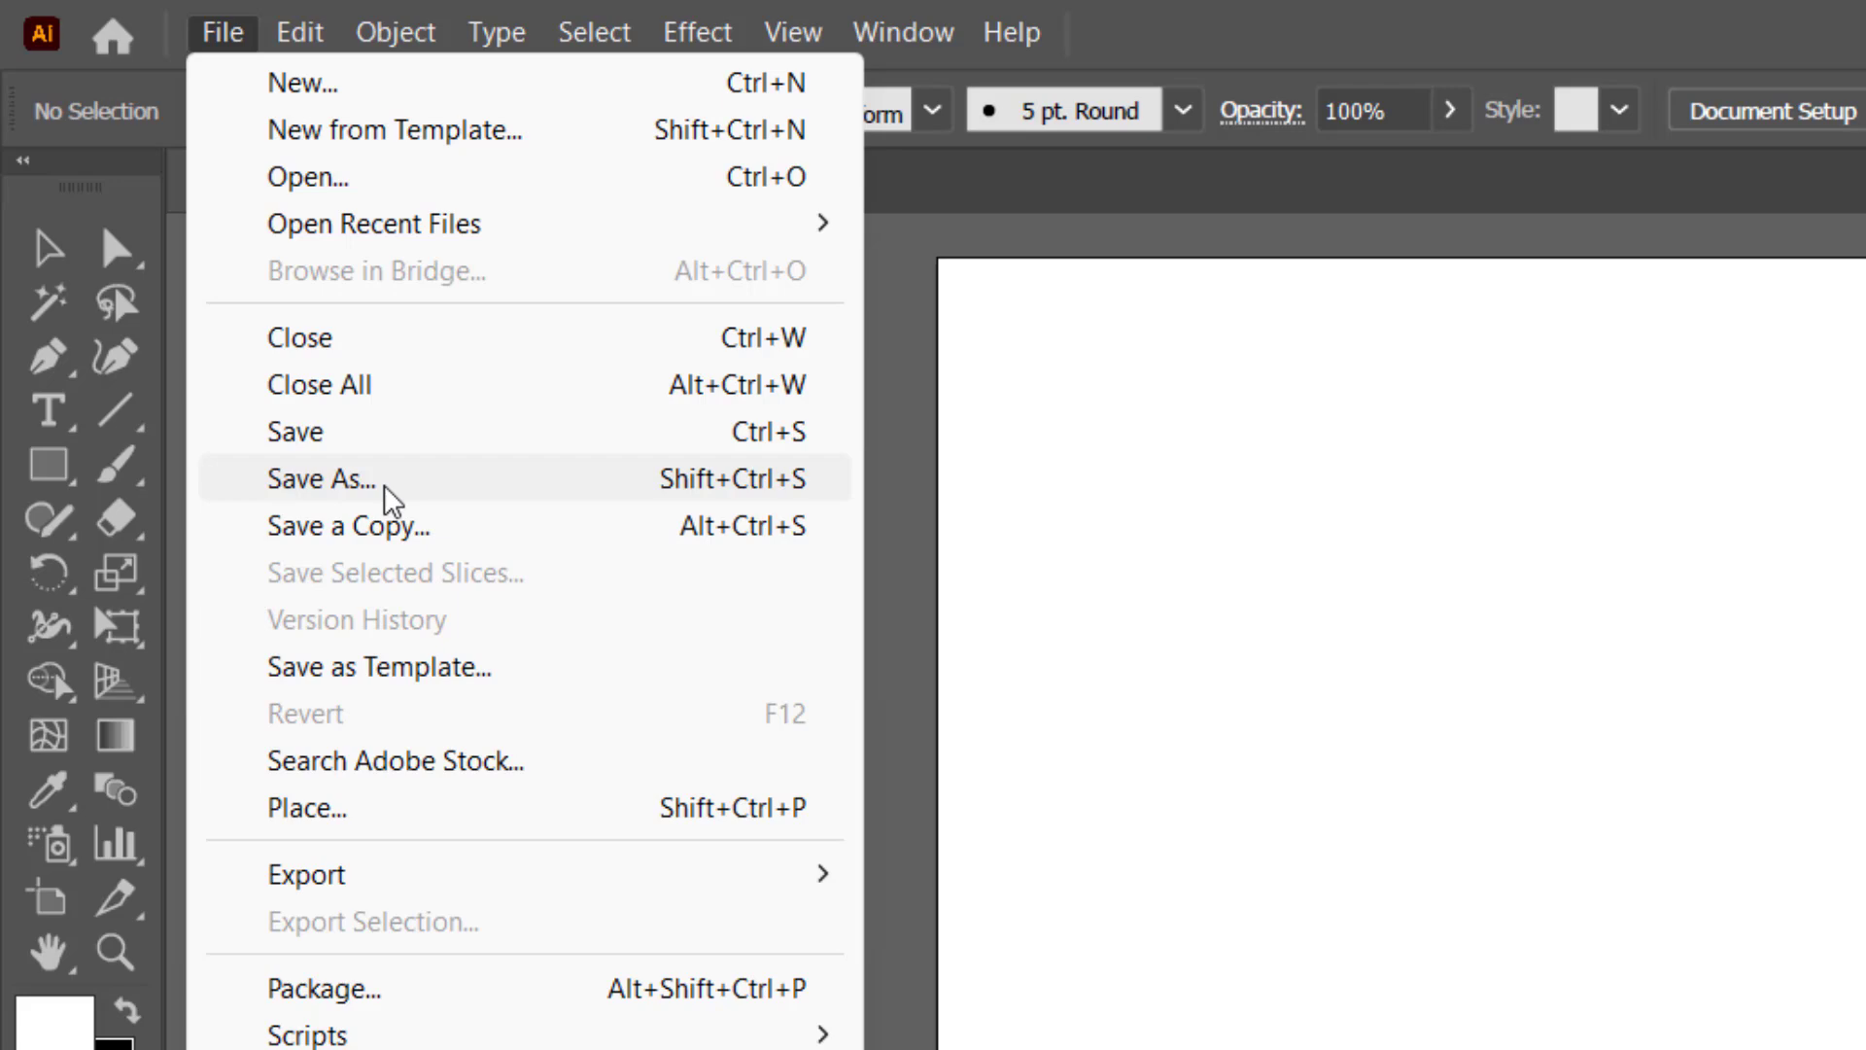
{"action": "left_click", "coordinate": [394, 490]}
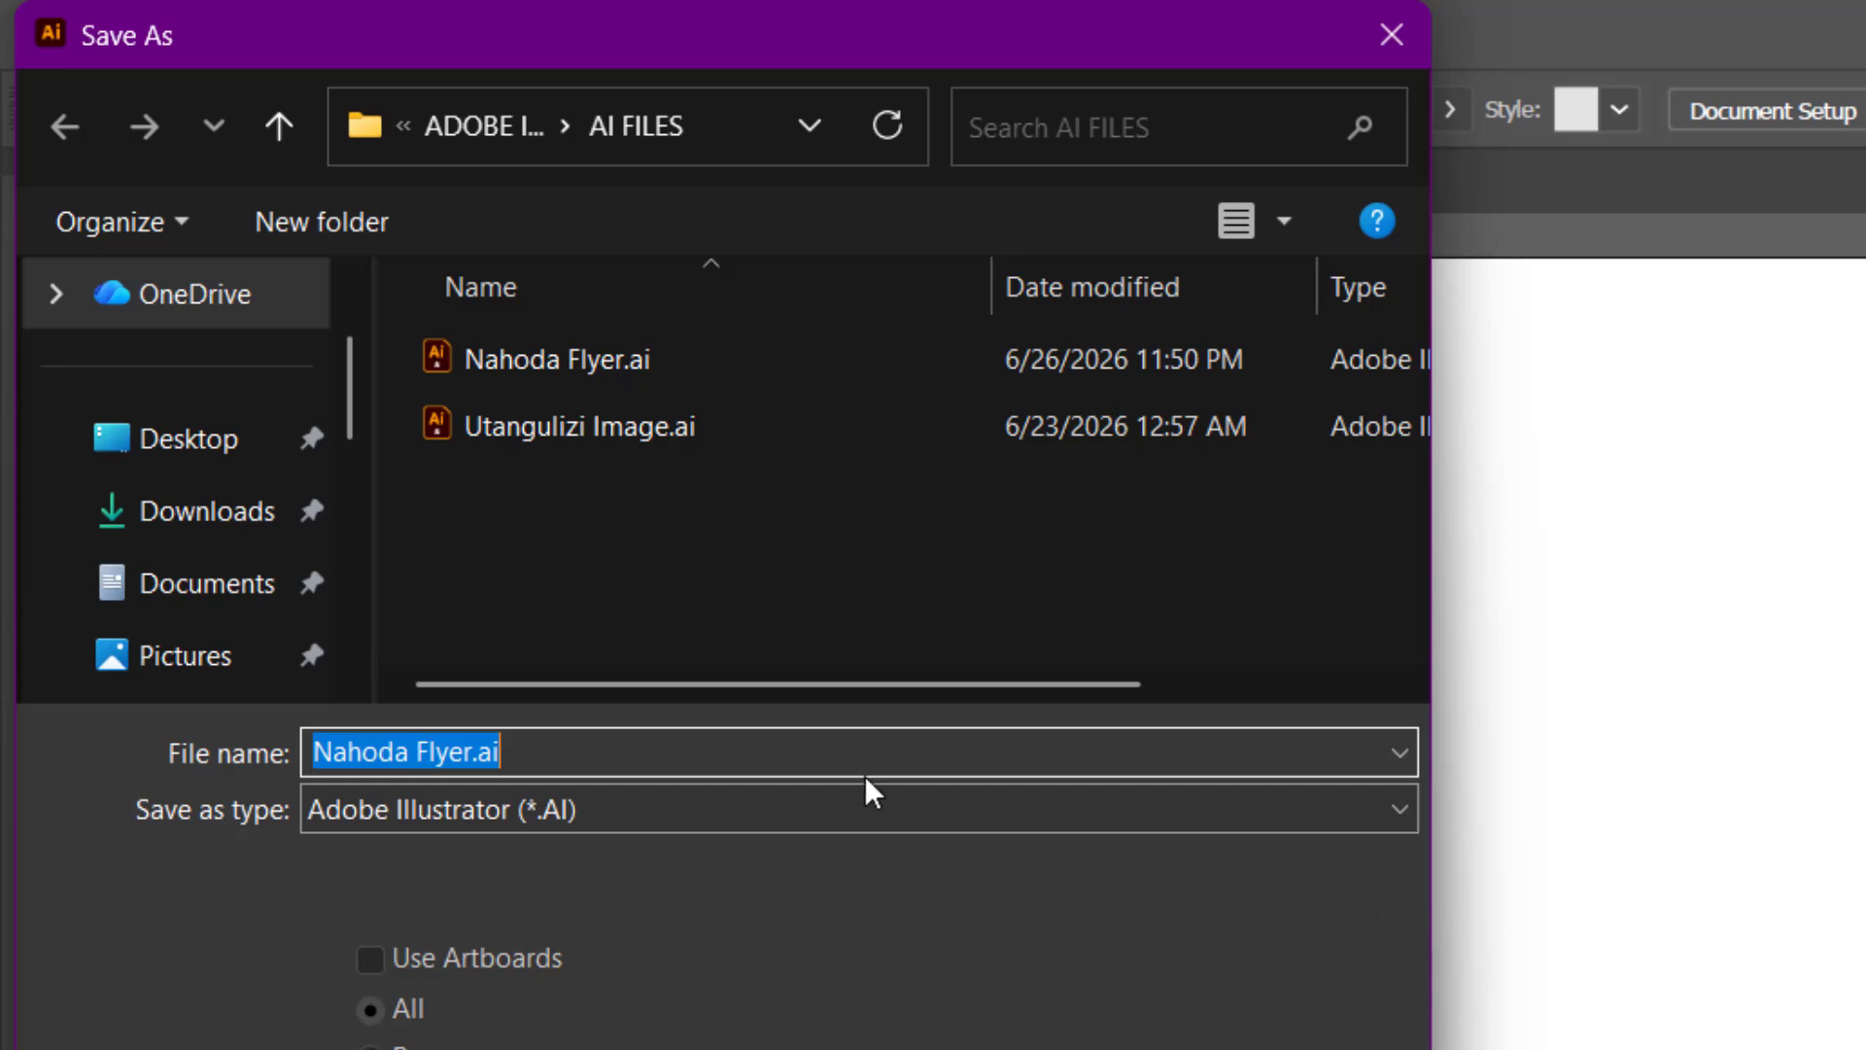
{"action": "left_click", "coordinate": [468, 748]}
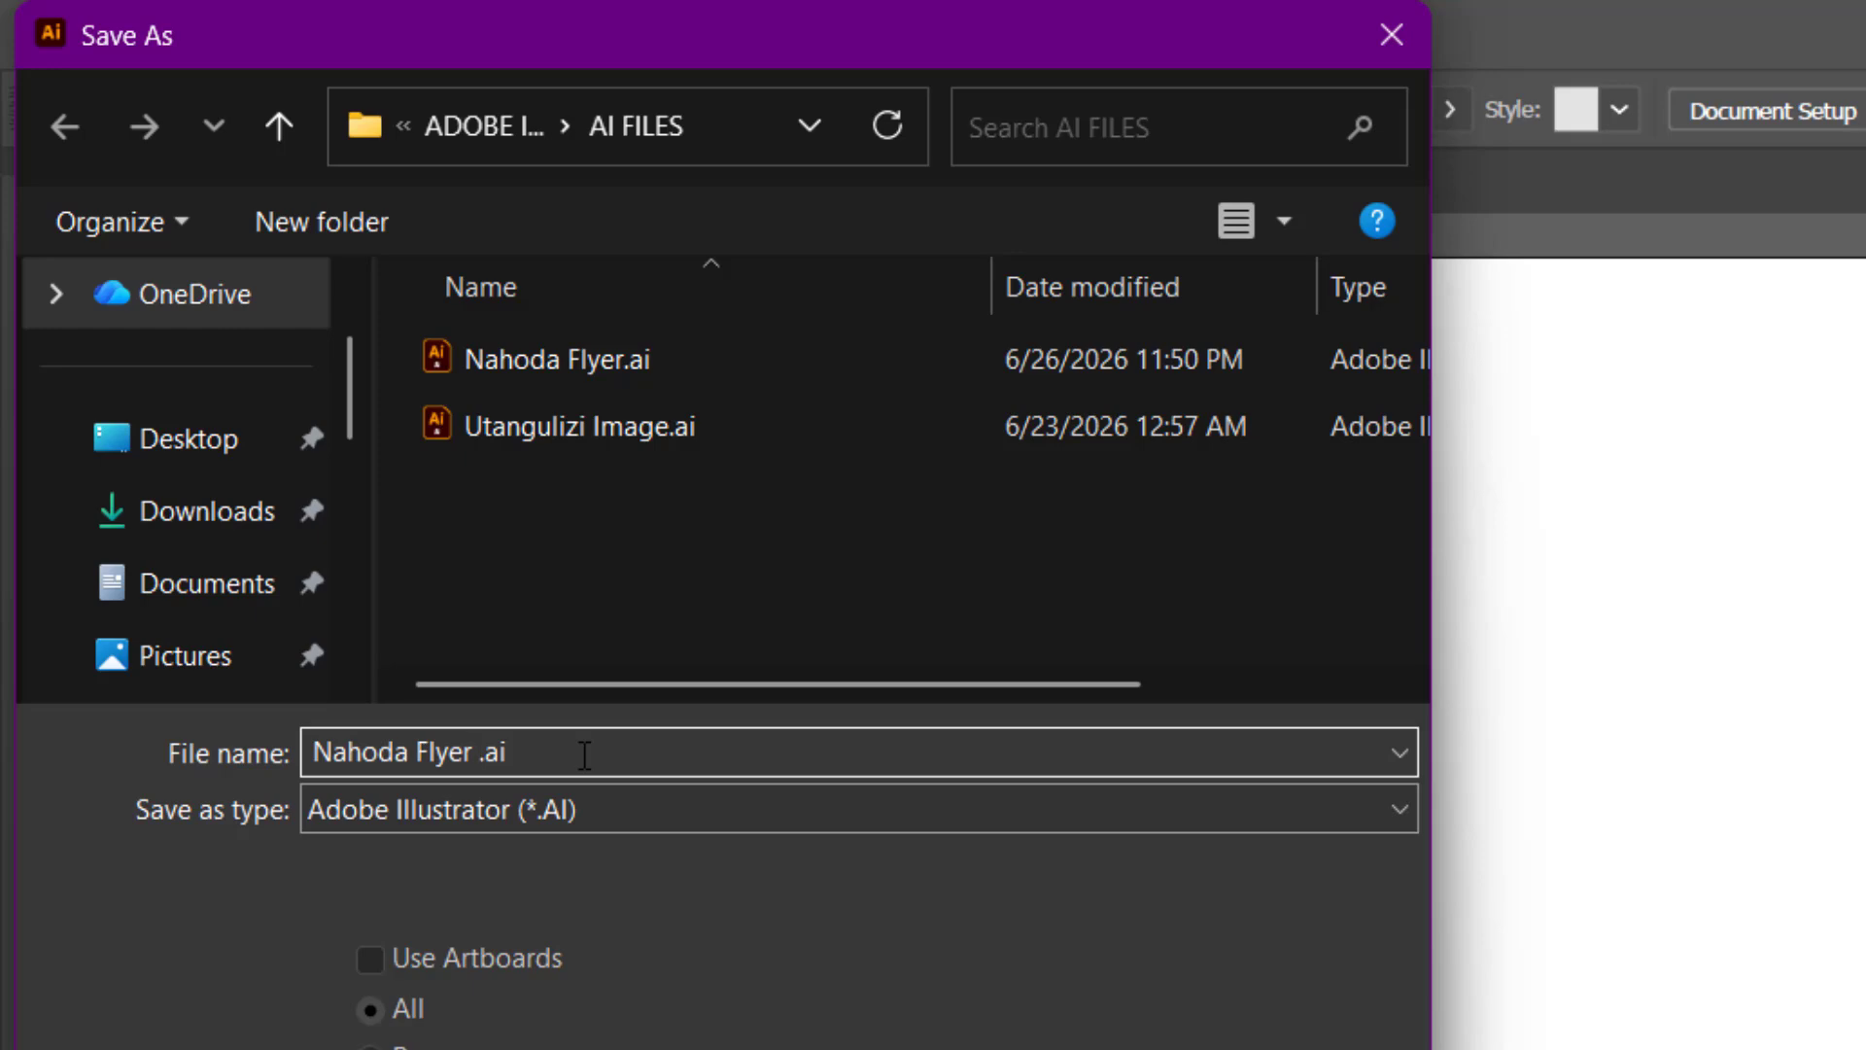
{"action": "type", "text": "2"}
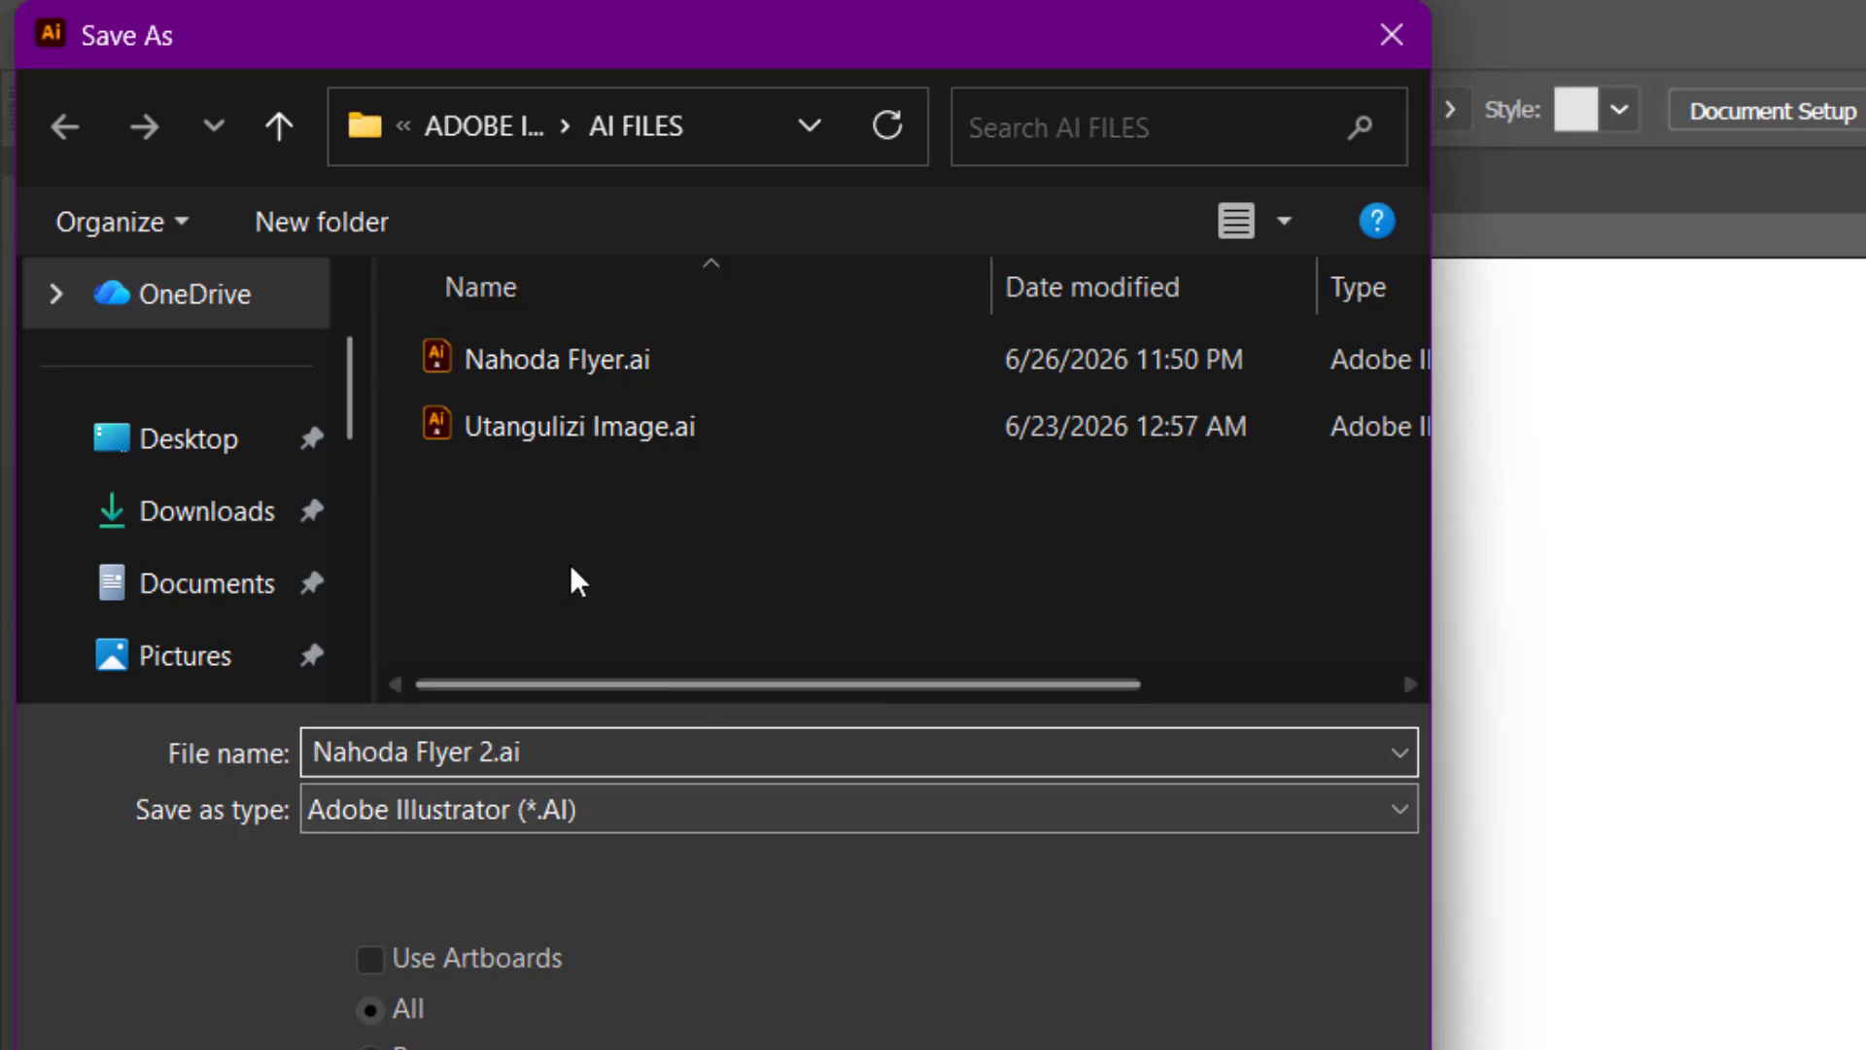
Save the renamed version in the THUMBNAILS folder of ADOBE ILLUSTRATOR with the default Illustrator 2020 options
{"action": "left_click", "coordinate": [488, 122]}
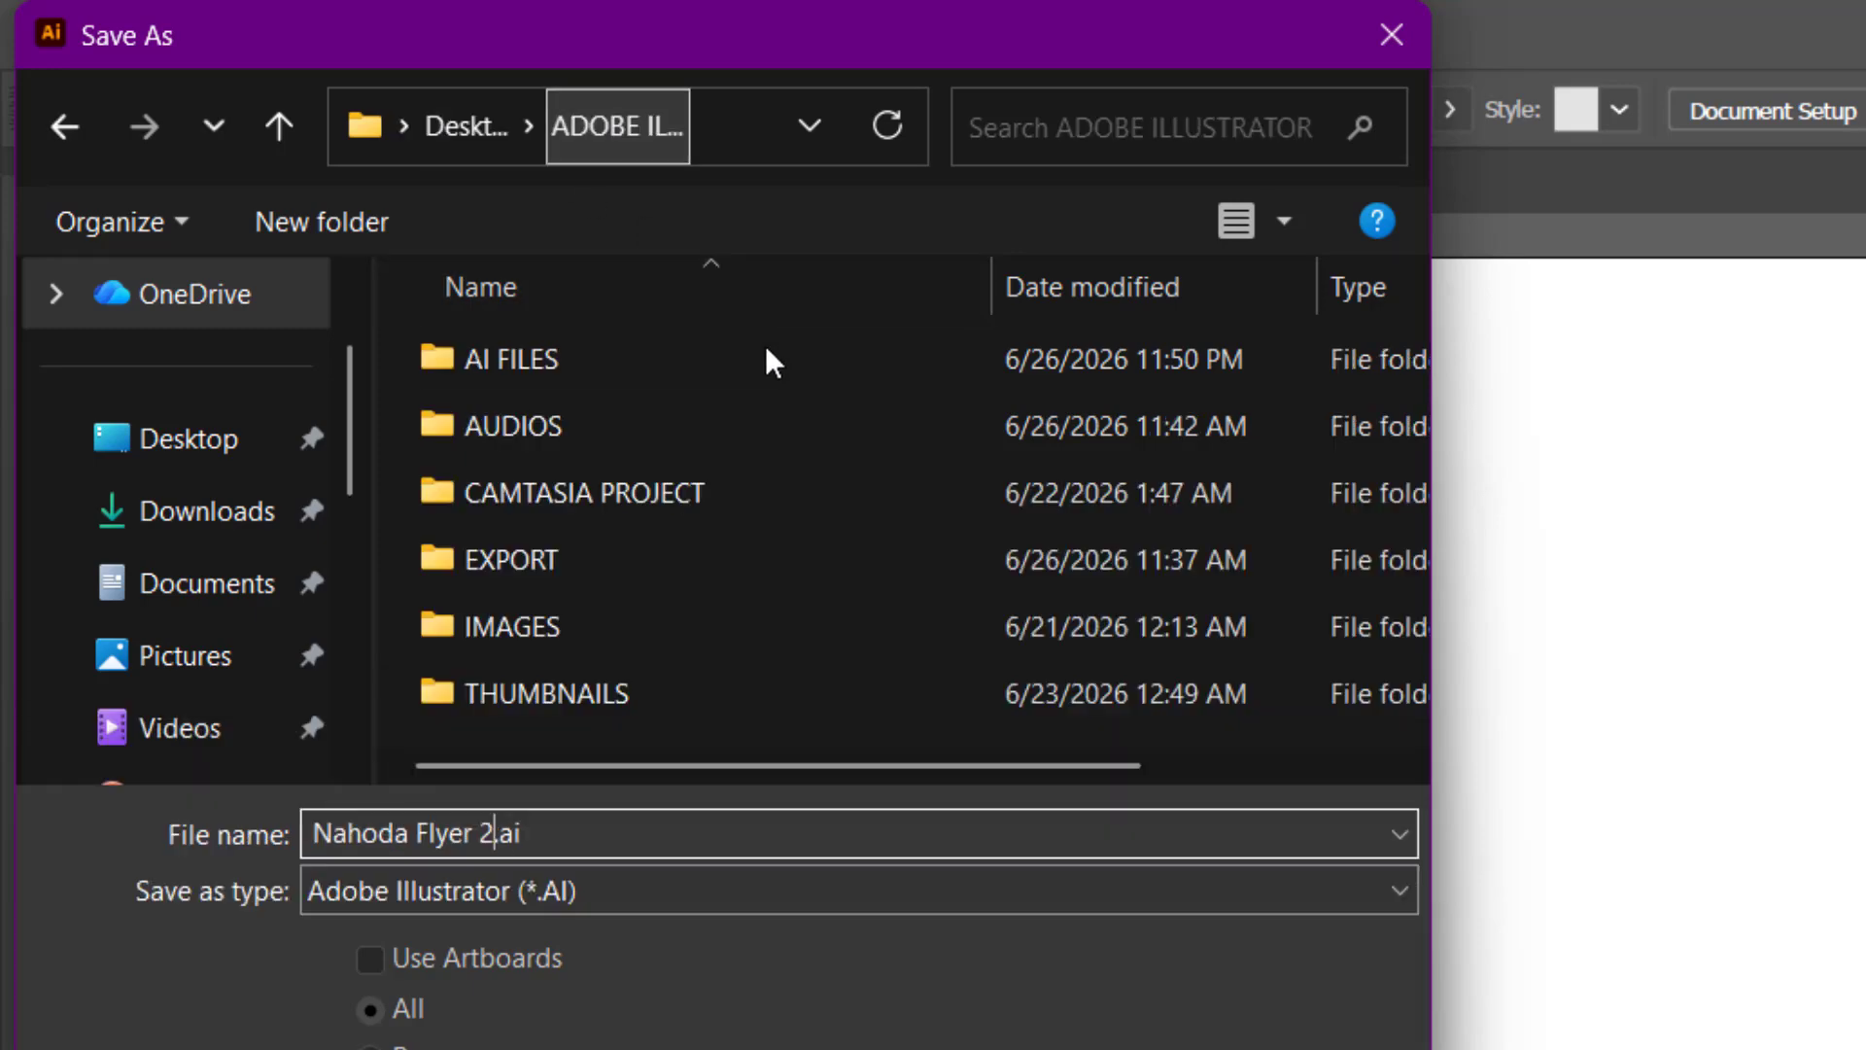
{"action": "scroll", "coordinate": [730, 556], "scroll_direction": "right", "scroll_amount": 1}
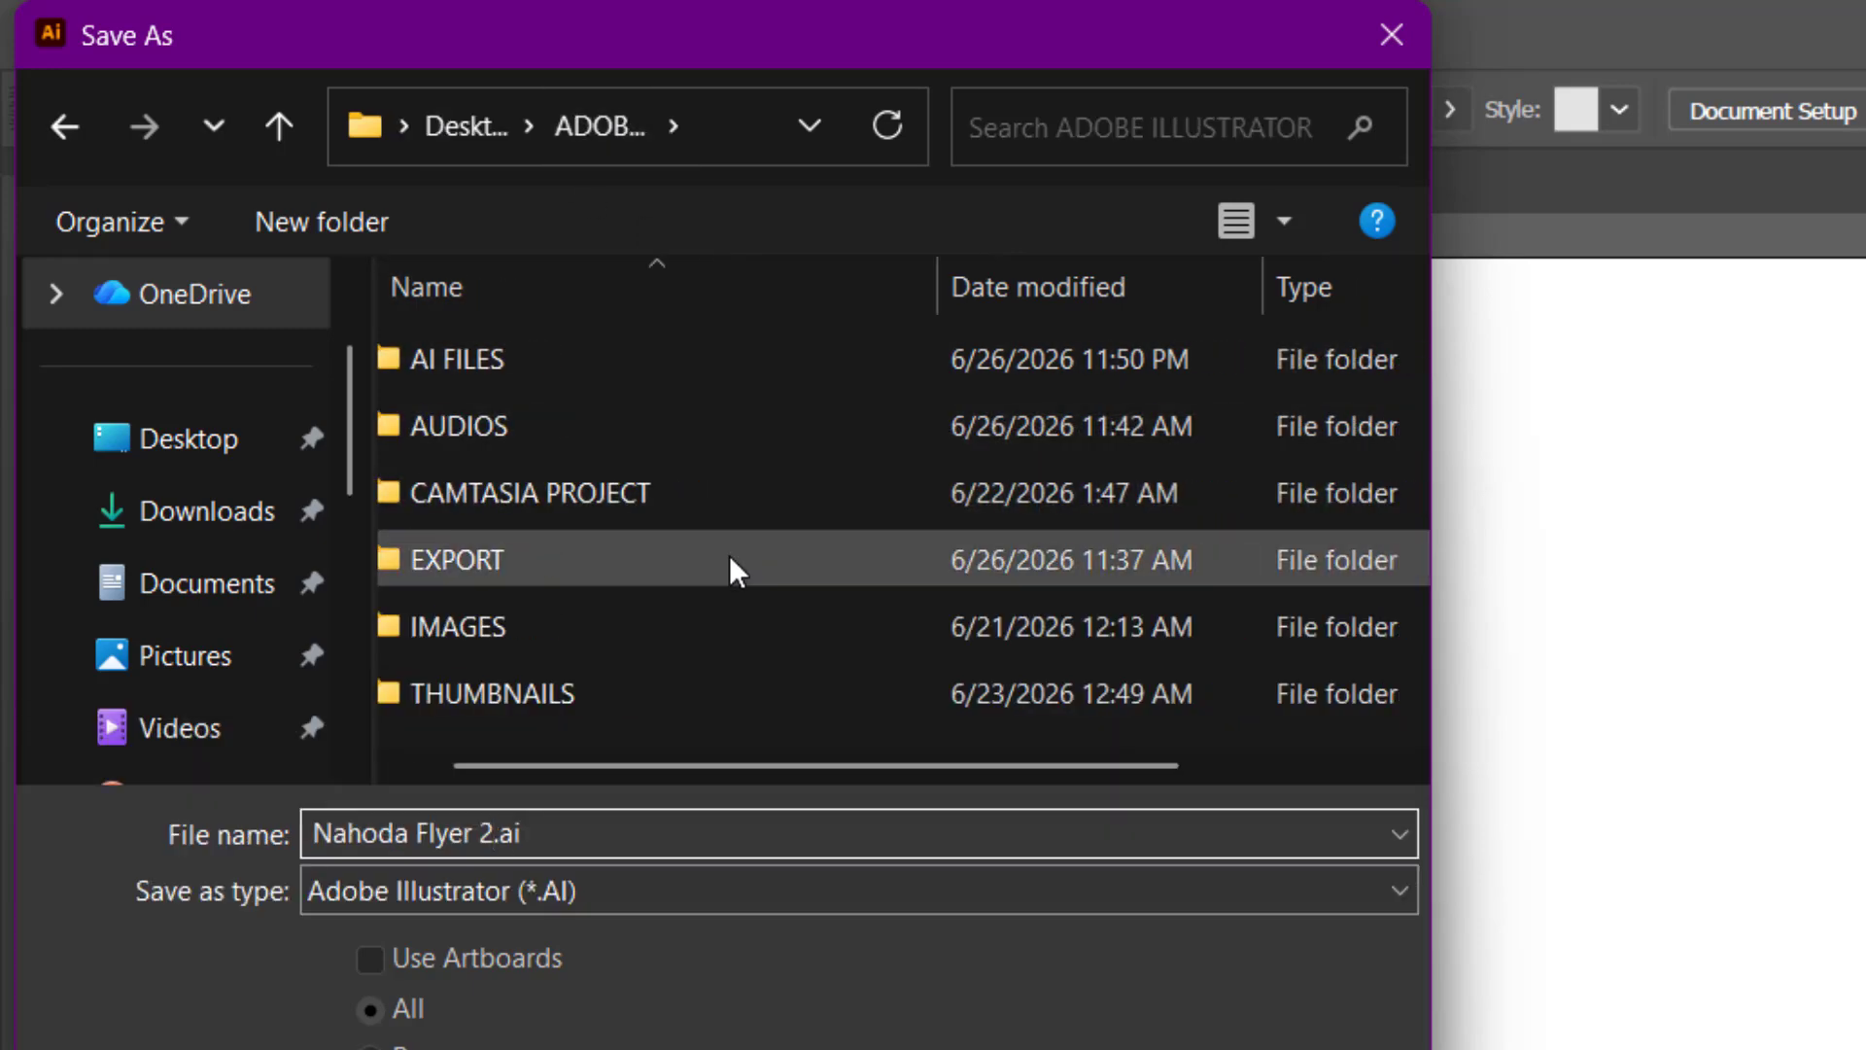
{"action": "scroll", "coordinate": [731, 556], "scroll_direction": "left", "scroll_amount": 1}
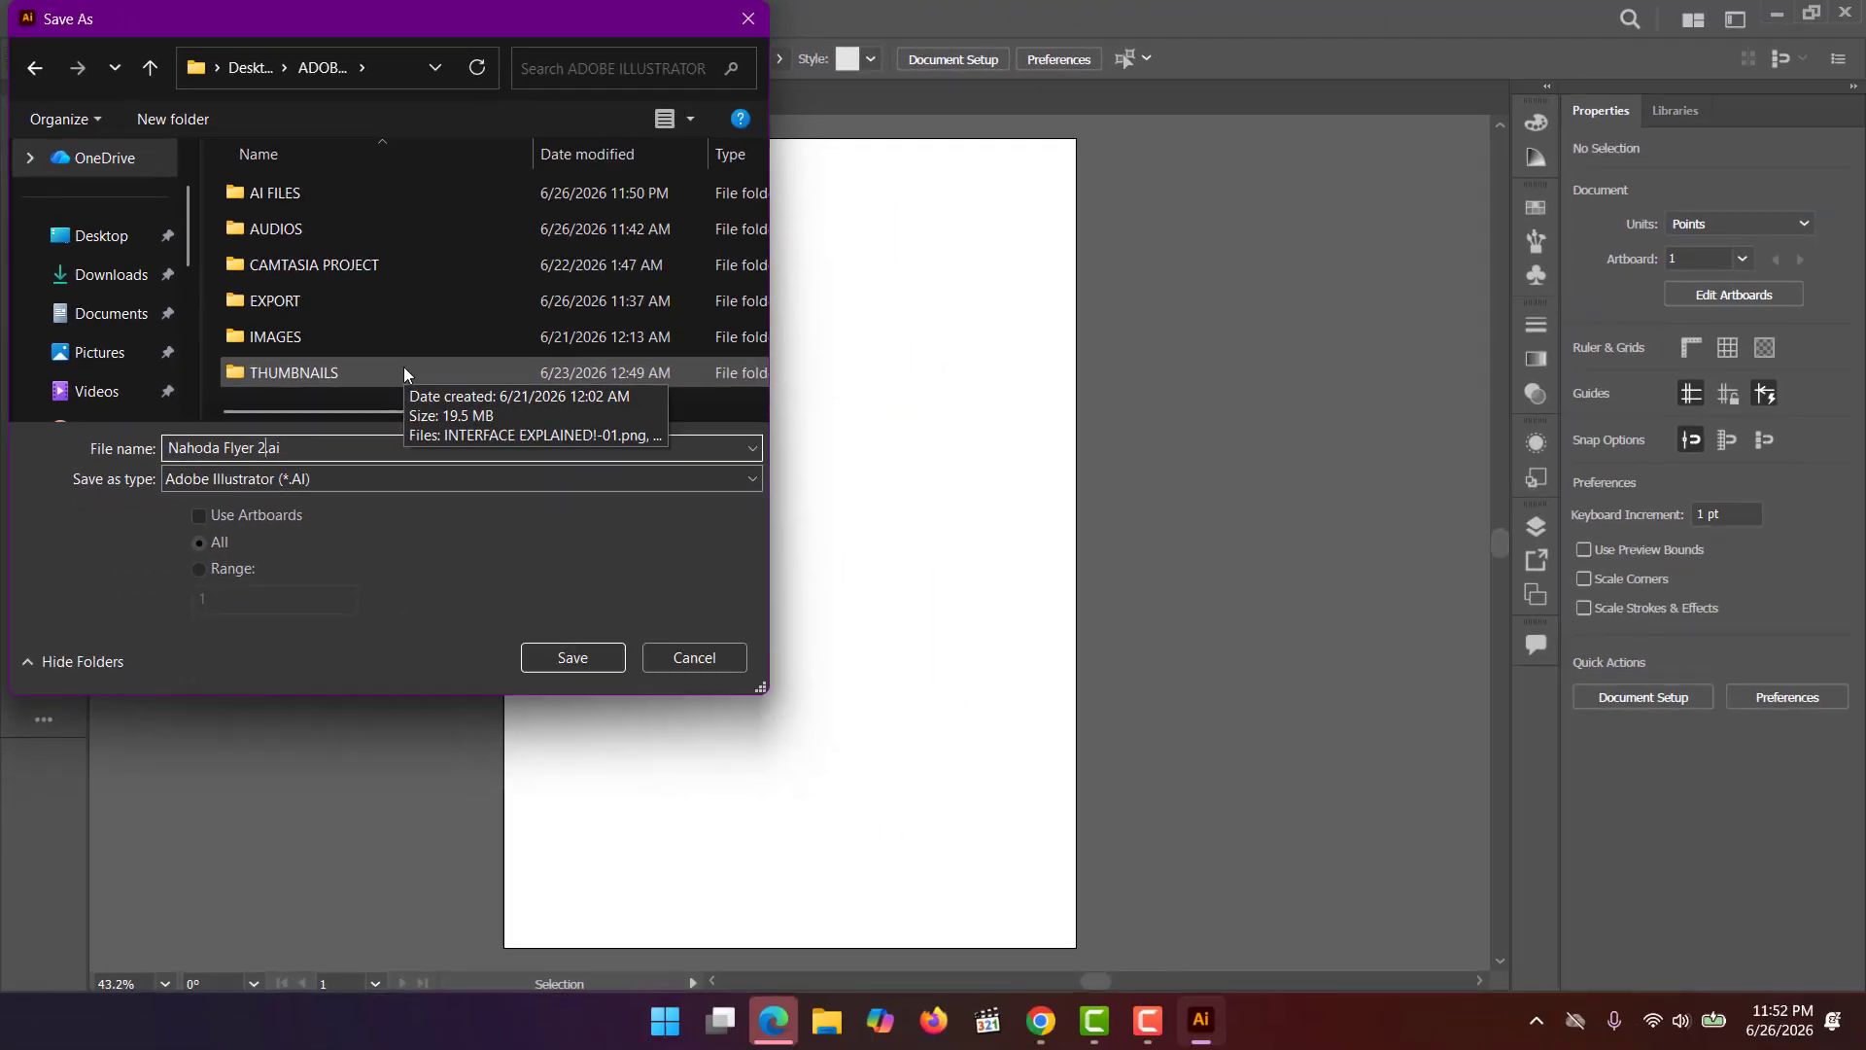
{"action": "double_click", "coordinate": [581, 533]}
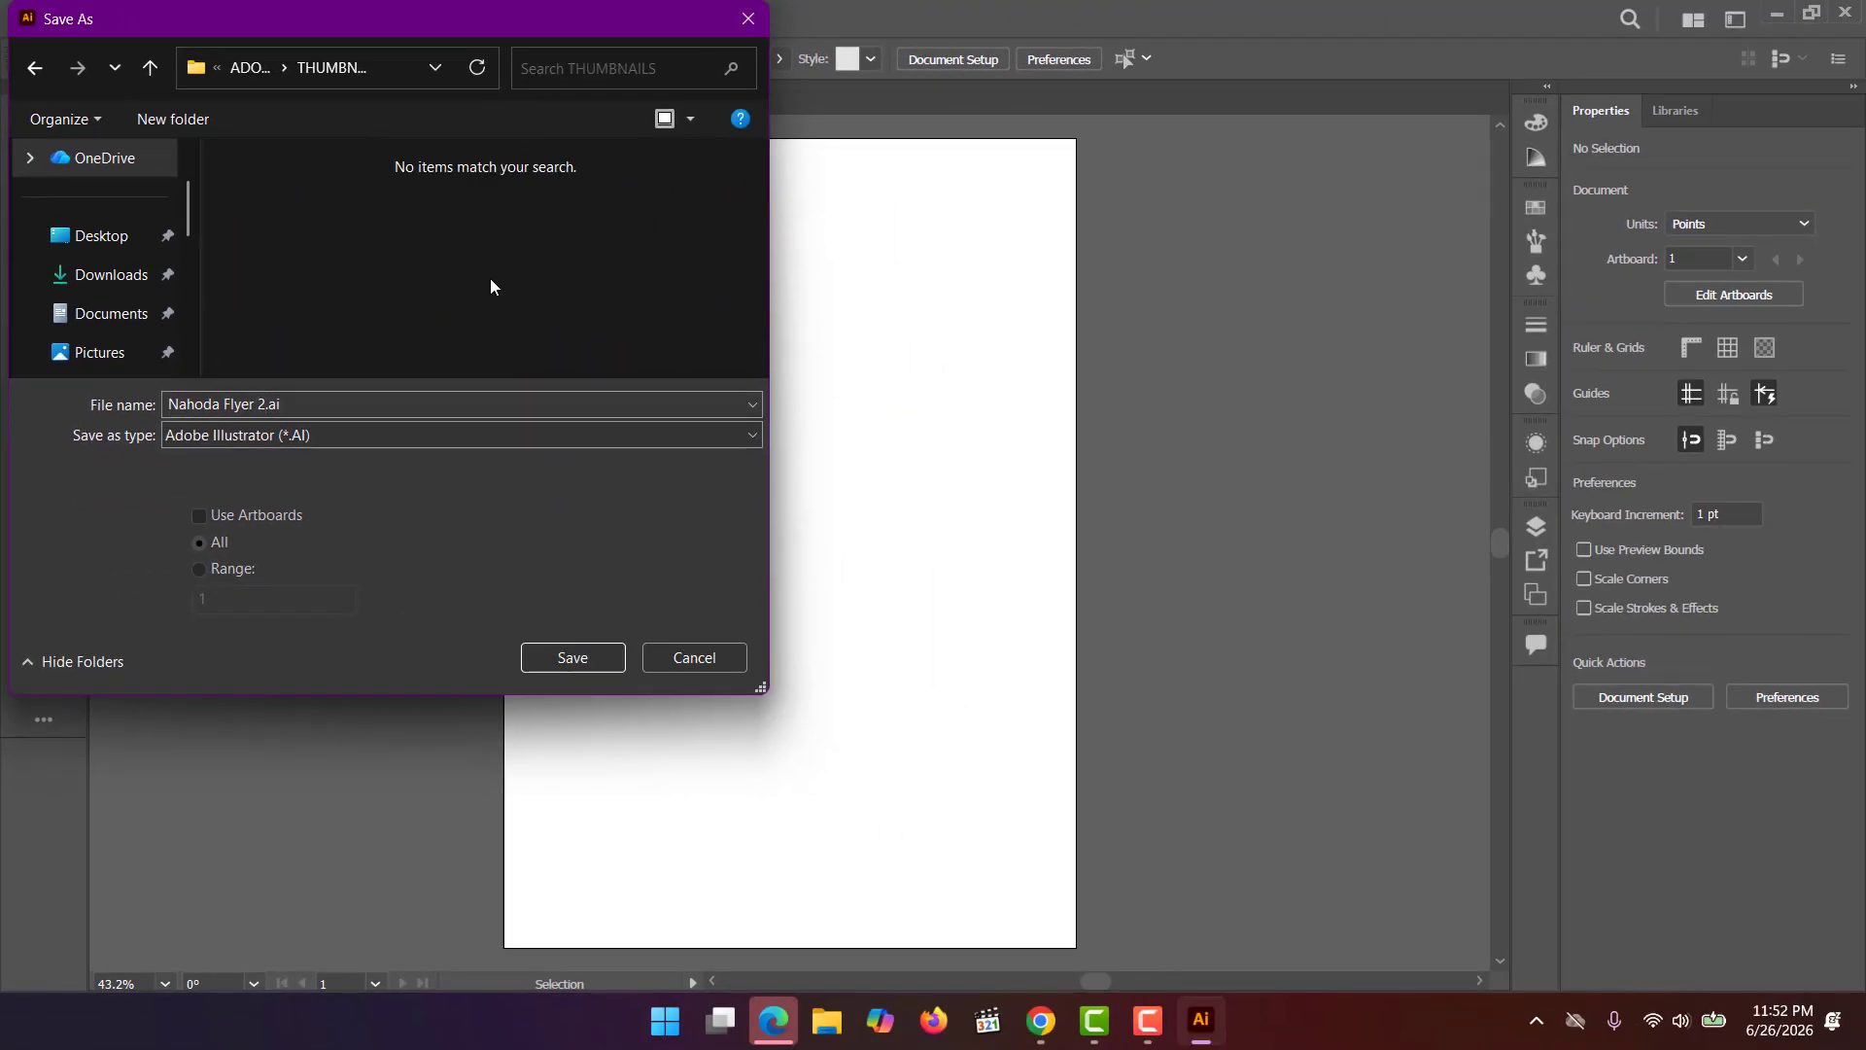
{"action": "left_click", "coordinate": [595, 656]}
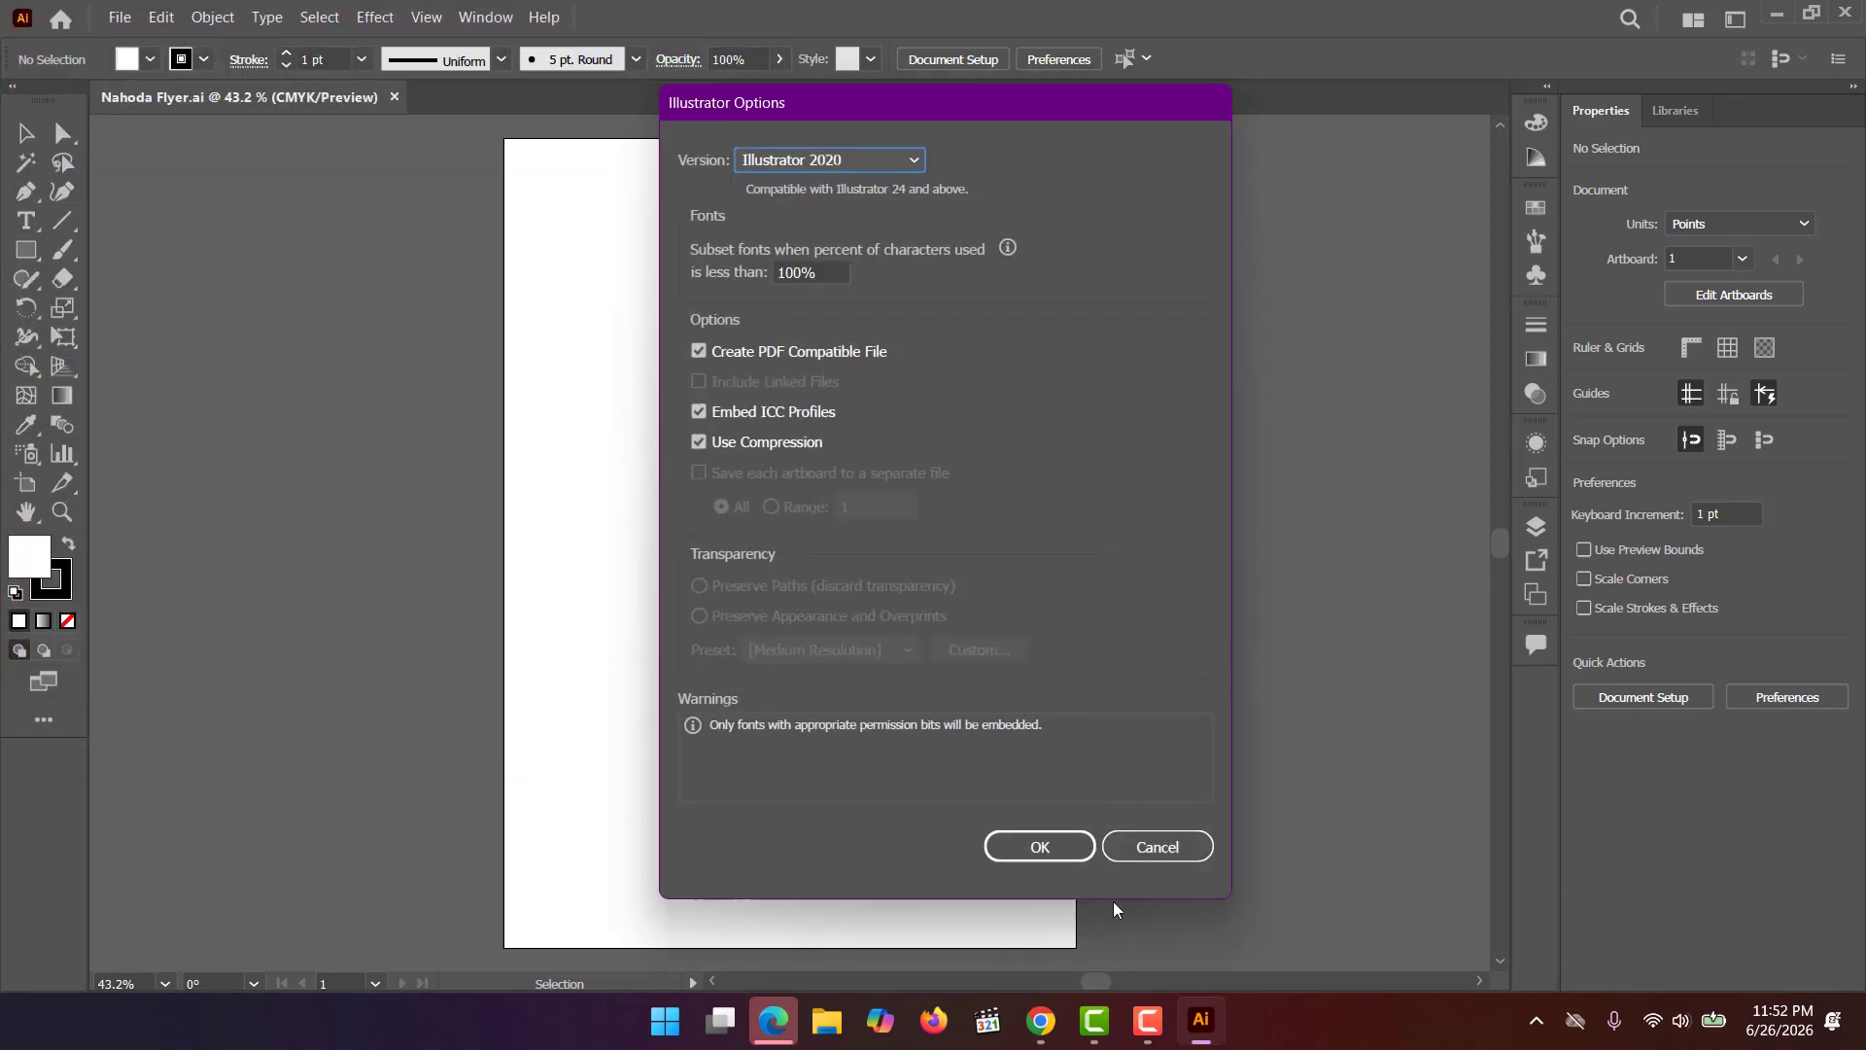
{"action": "left_click", "coordinate": [1021, 848]}
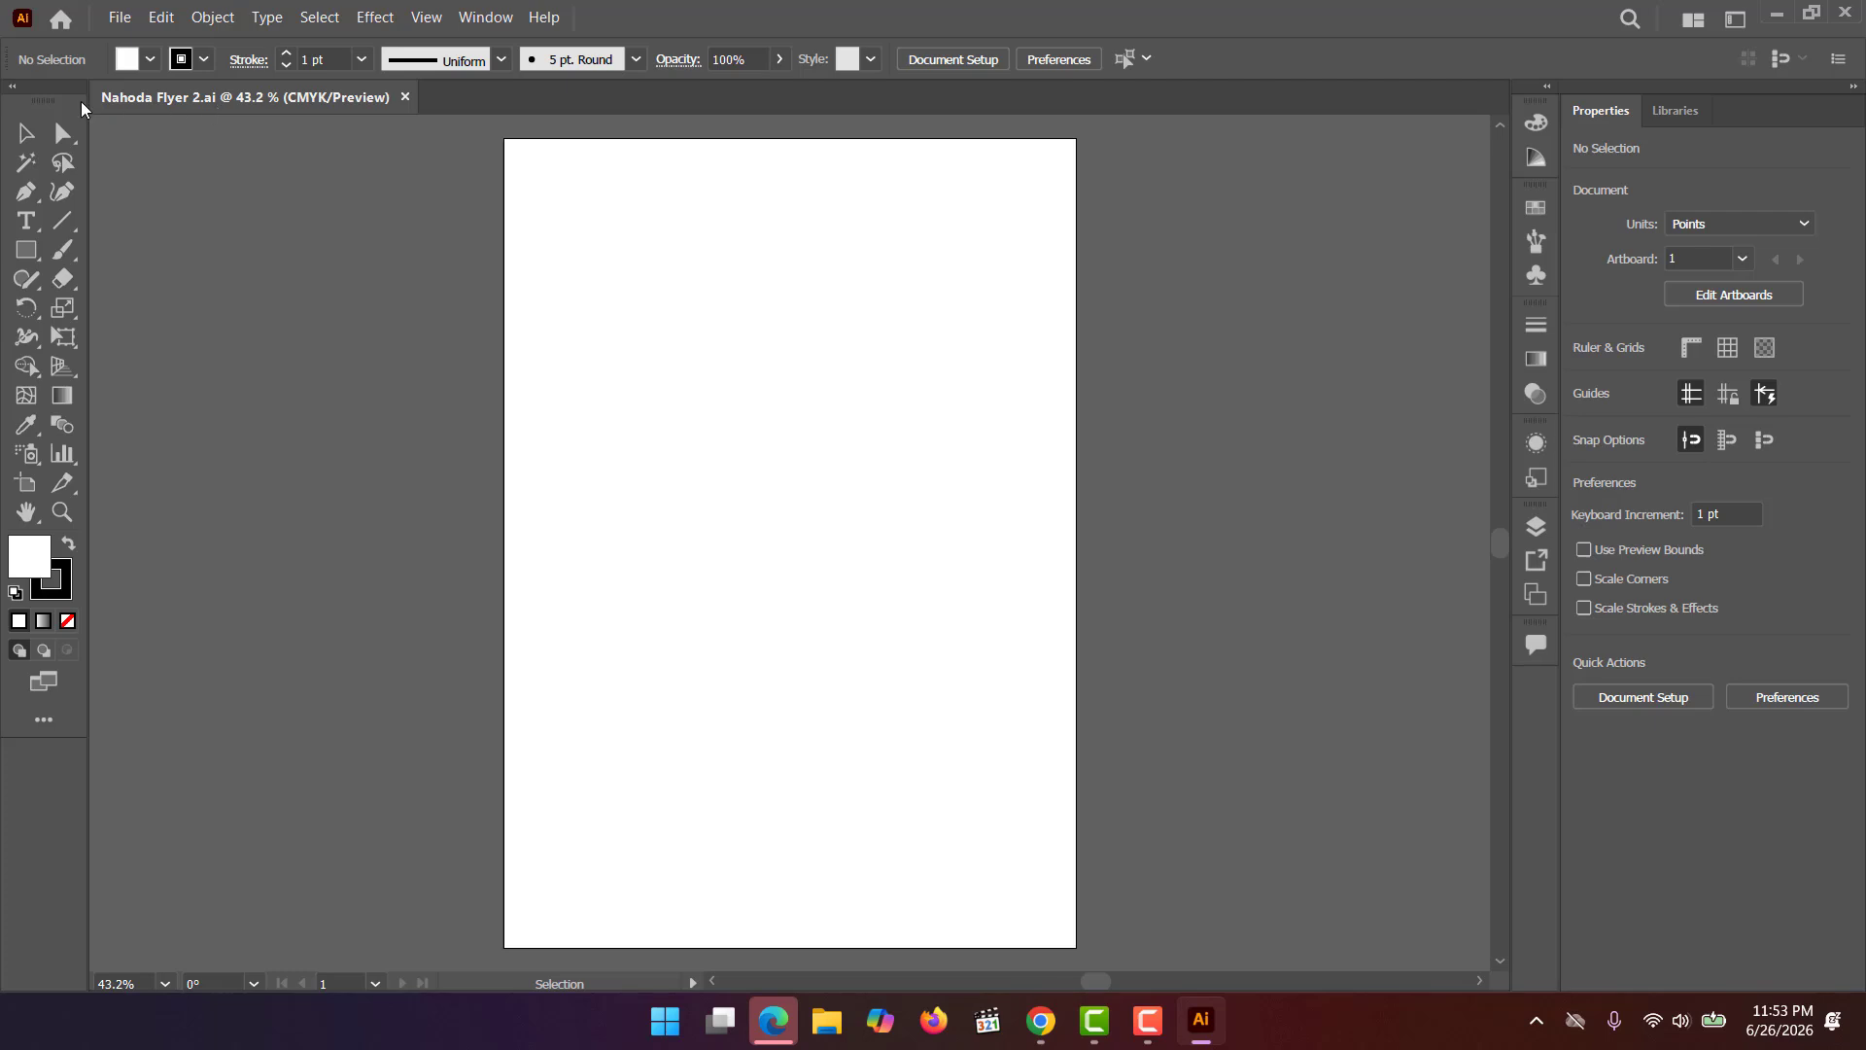
Open Nahoda Flyer.ai from the AI FILES folder, and switch to the Nahoda Flyer 2.ai document and back
{"action": "left_click", "coordinate": [127, 24]}
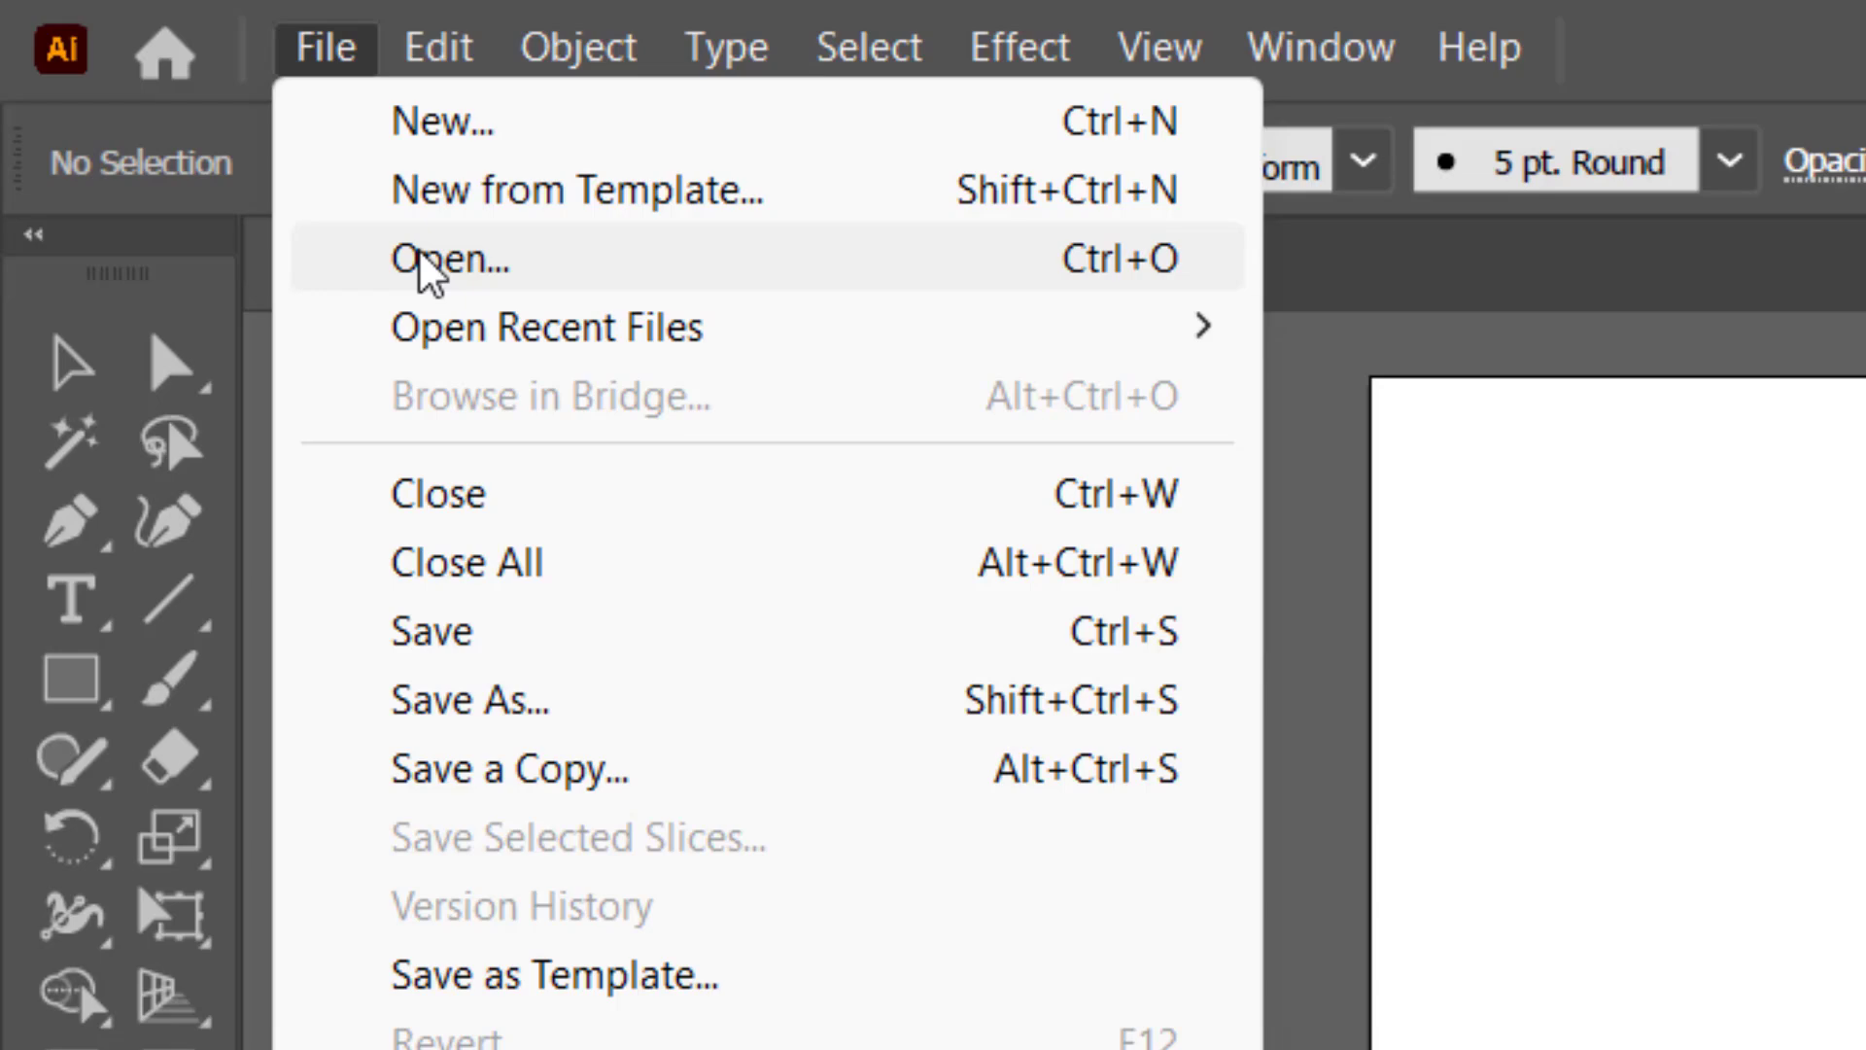
{"action": "left_click", "coordinate": [428, 272]}
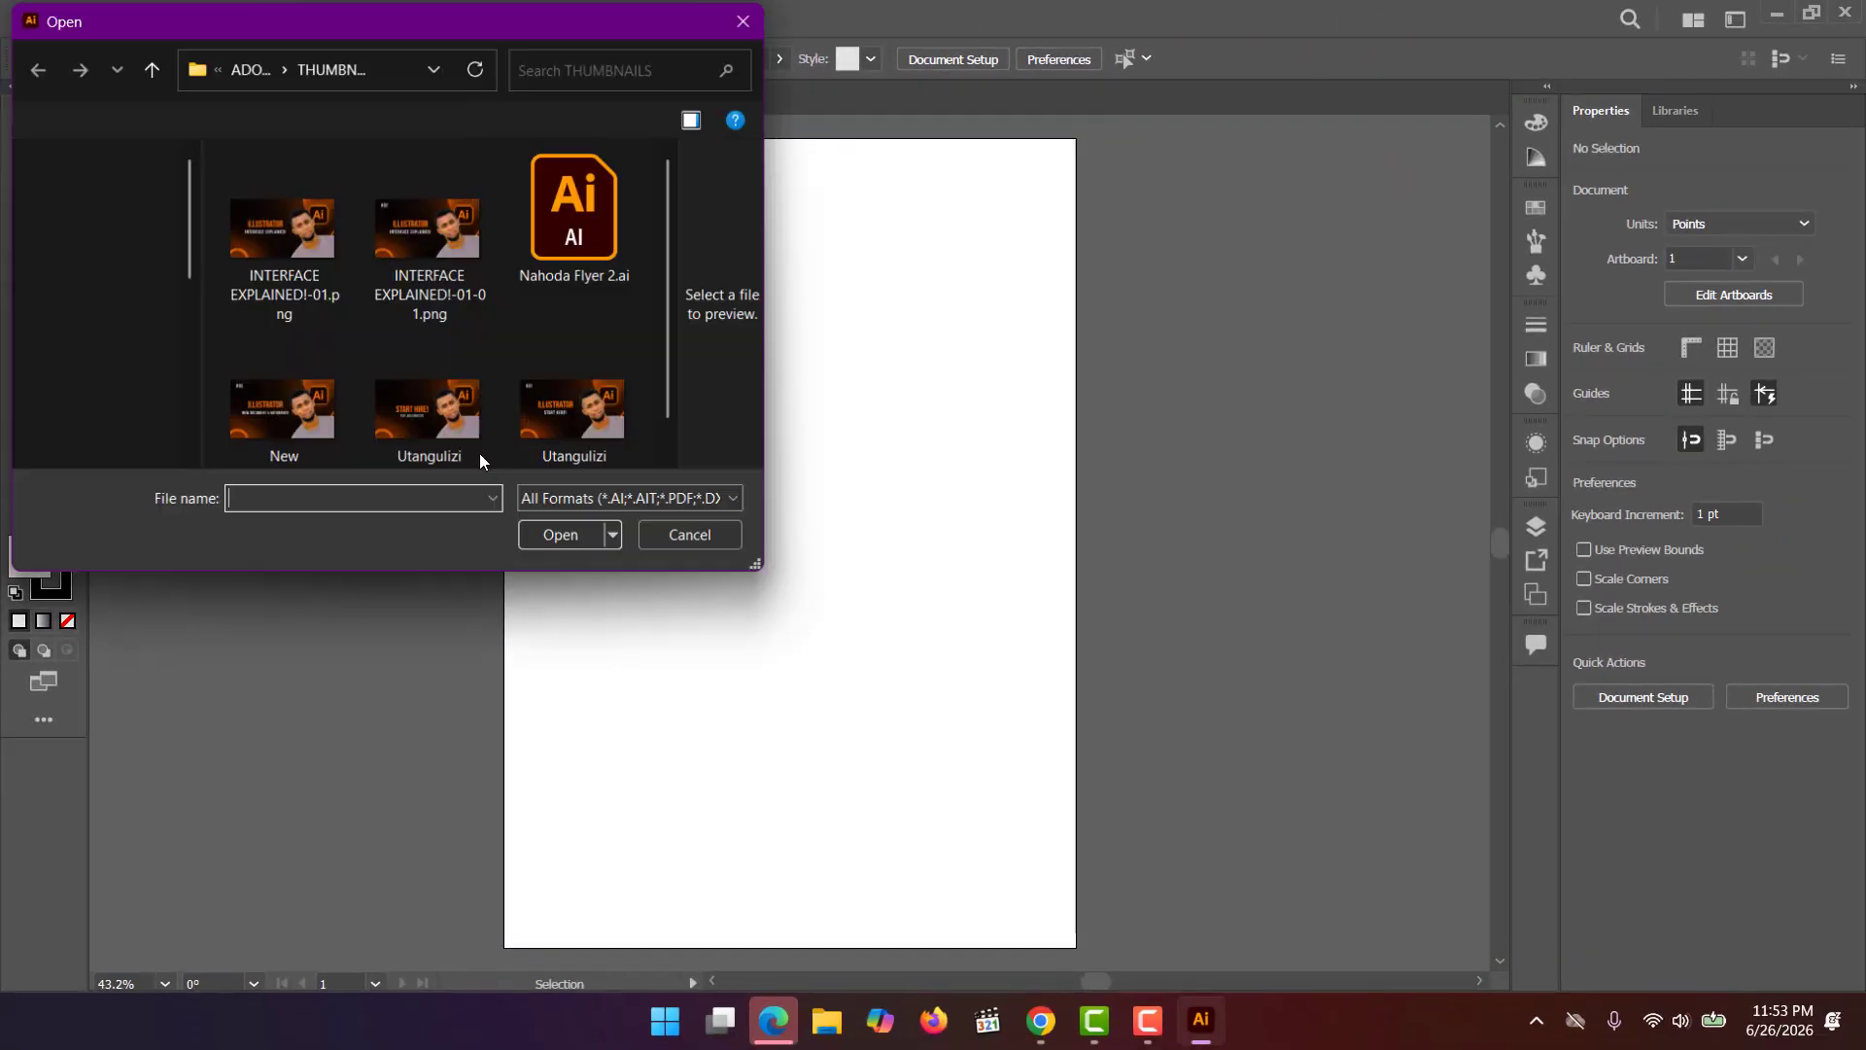
{"action": "left_click", "coordinate": [249, 67]}
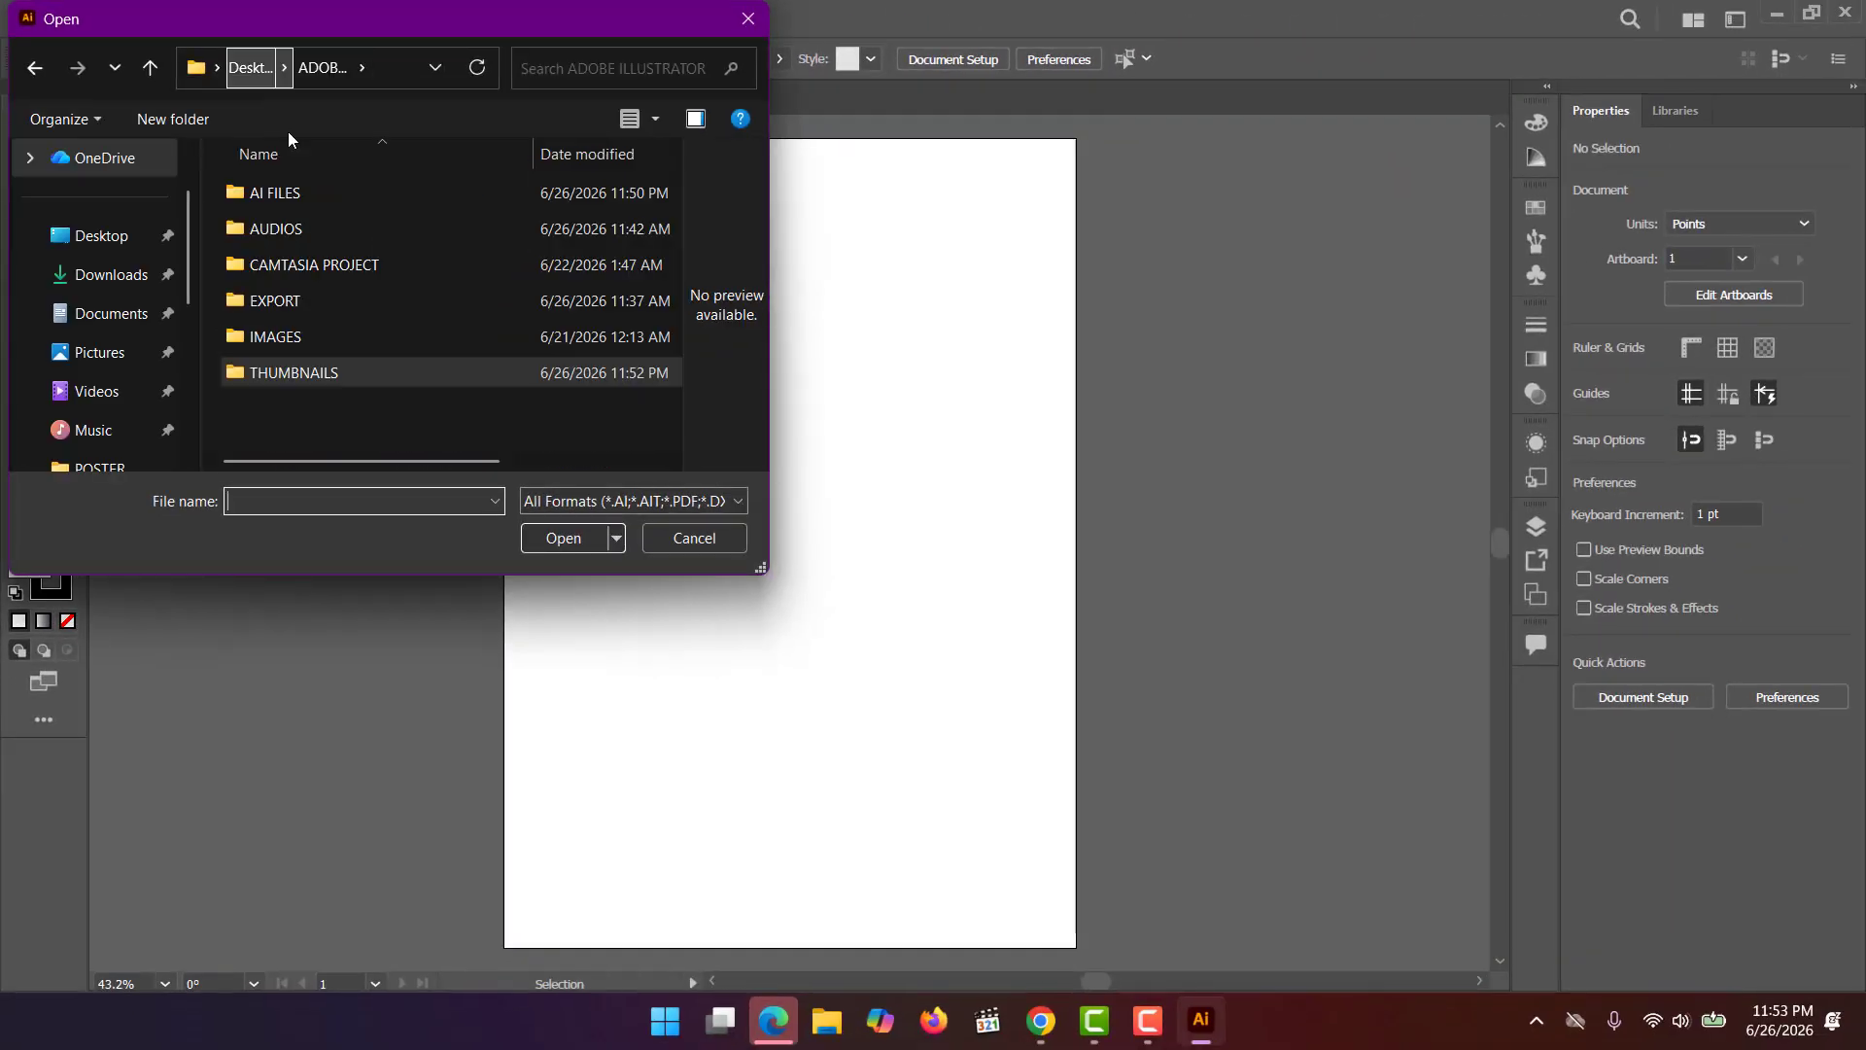
{"action": "left_click", "coordinate": [344, 207]}
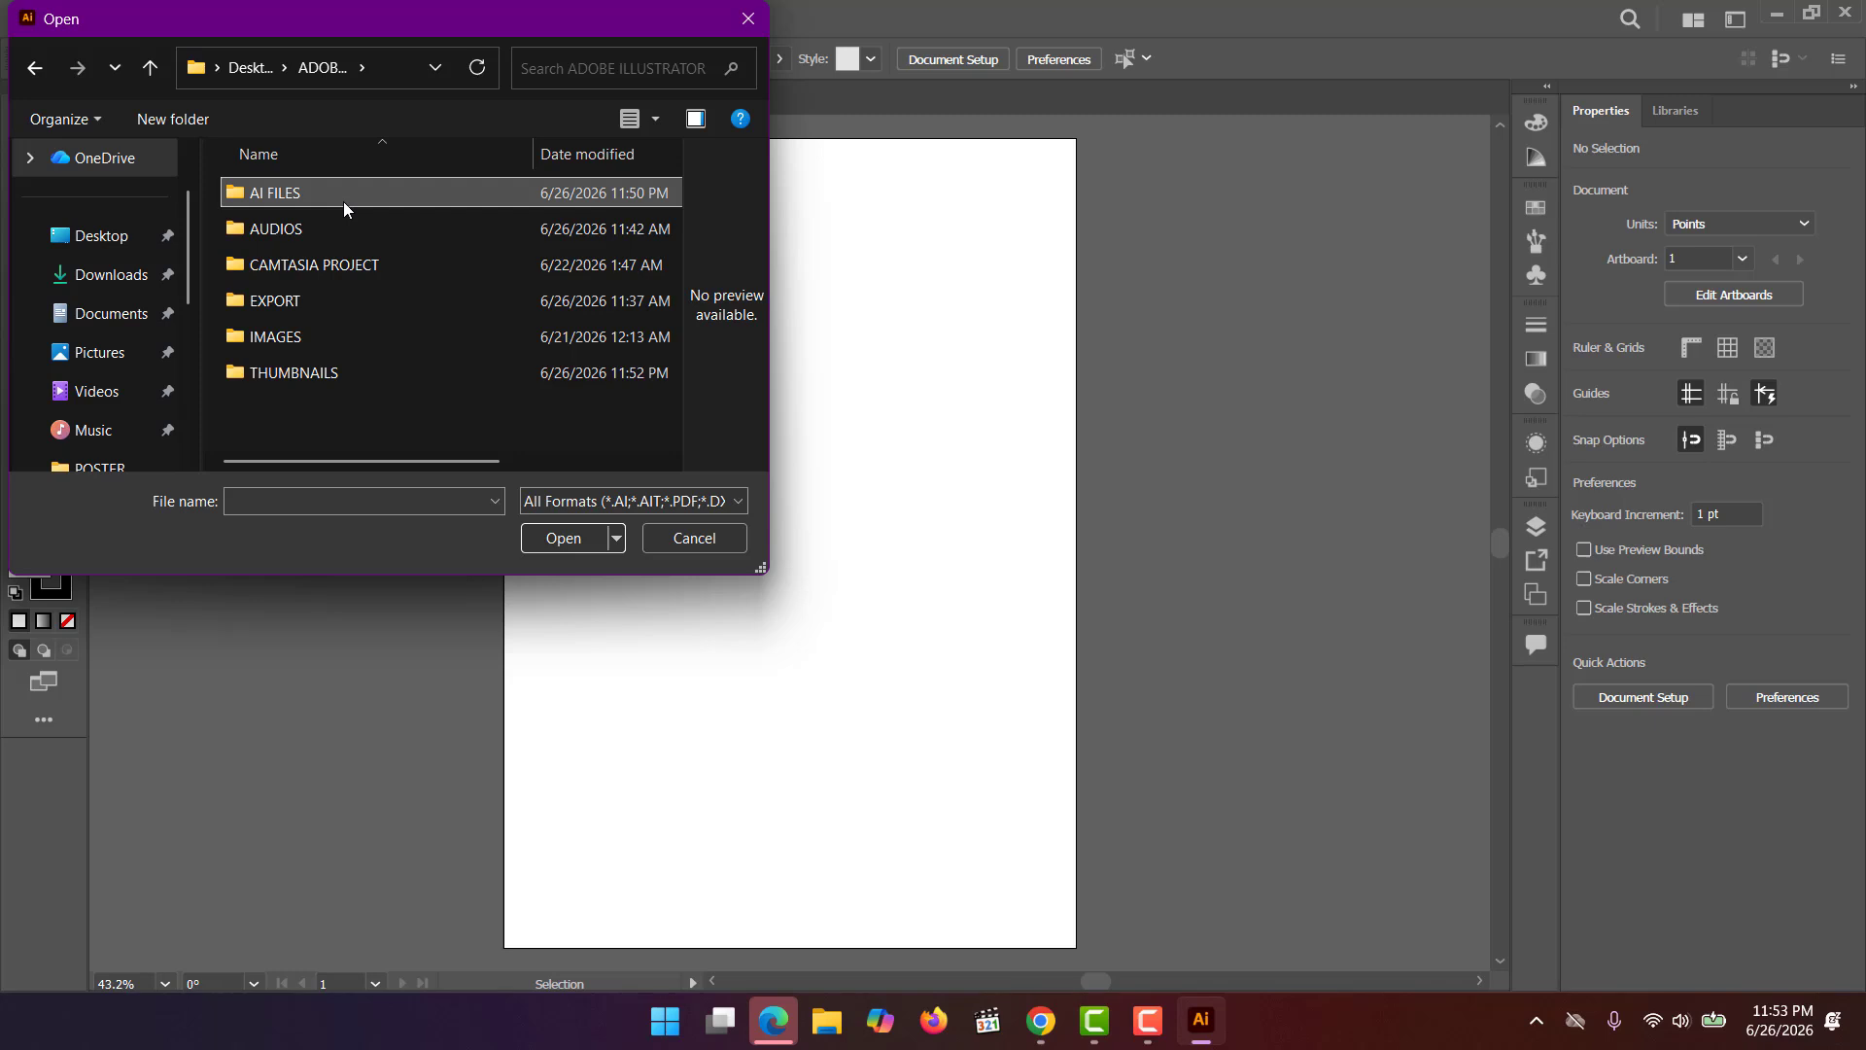
{"action": "double_click", "coordinate": [343, 201]}
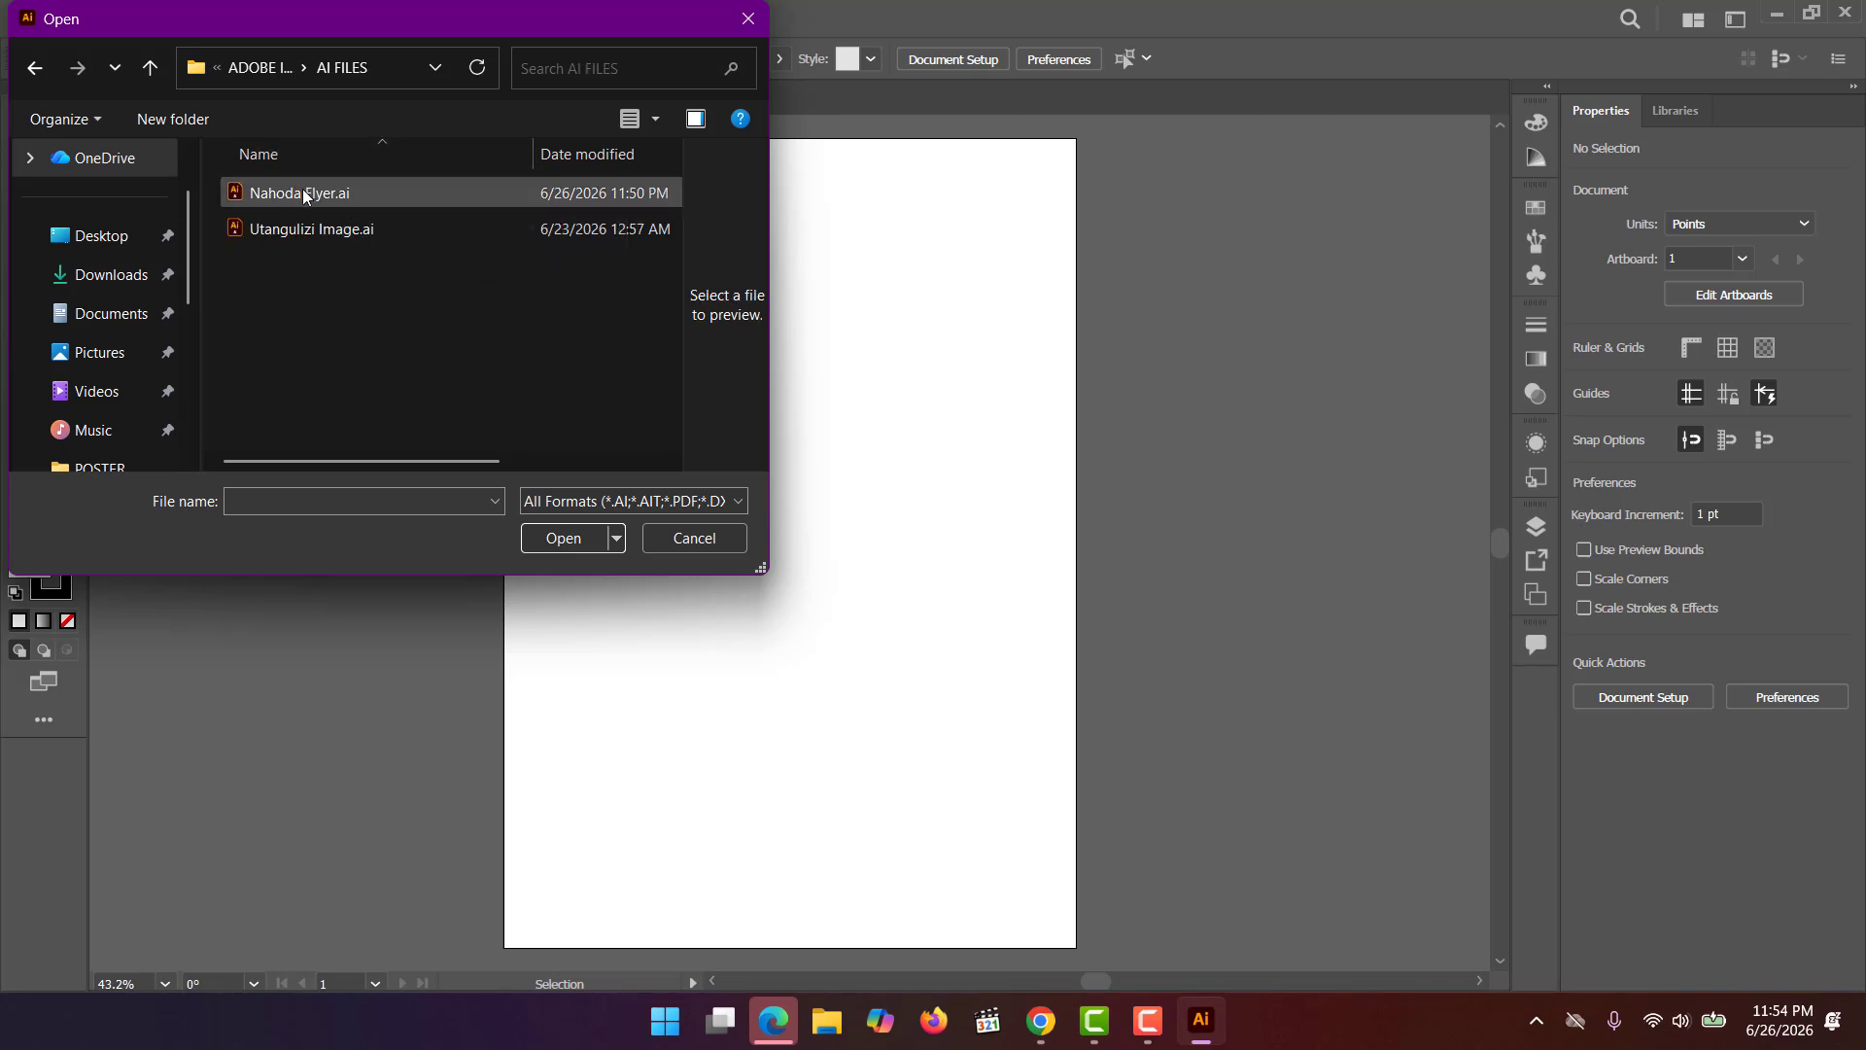
{"action": "double_click", "coordinate": [397, 193]}
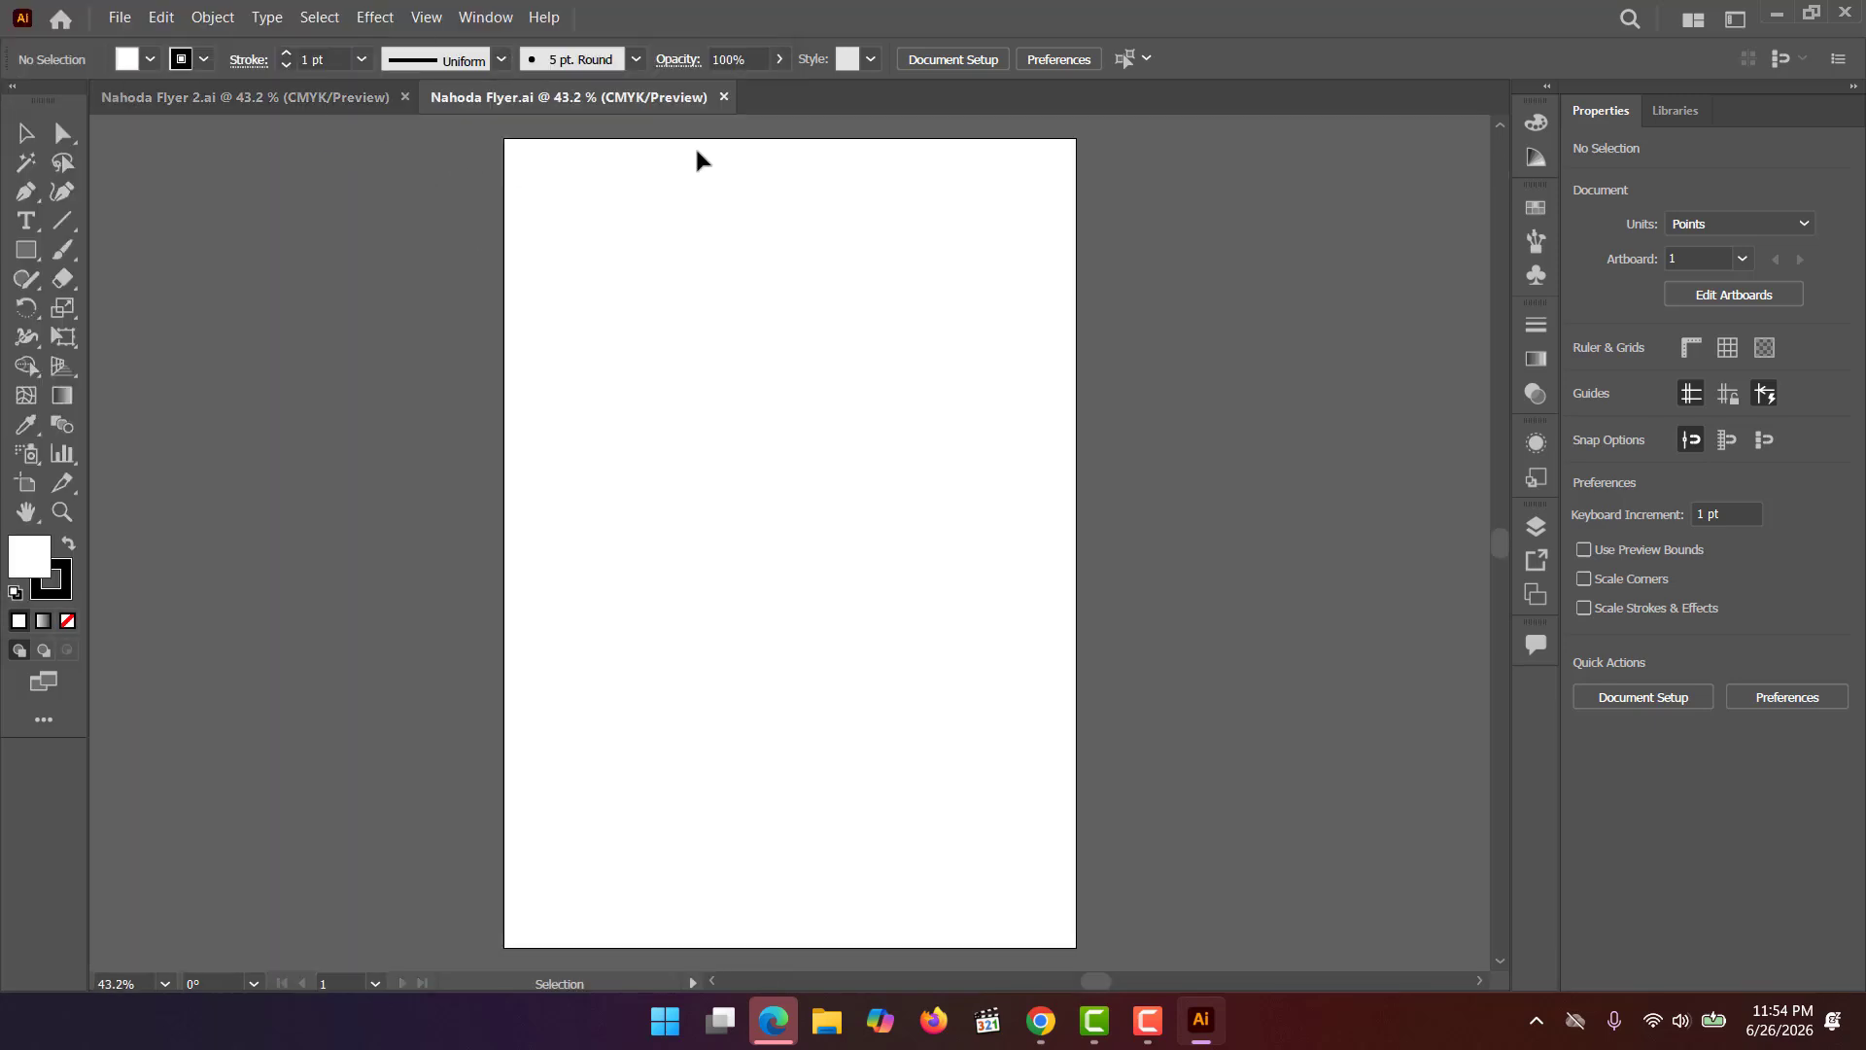
{"action": "left_click", "coordinate": [137, 97]}
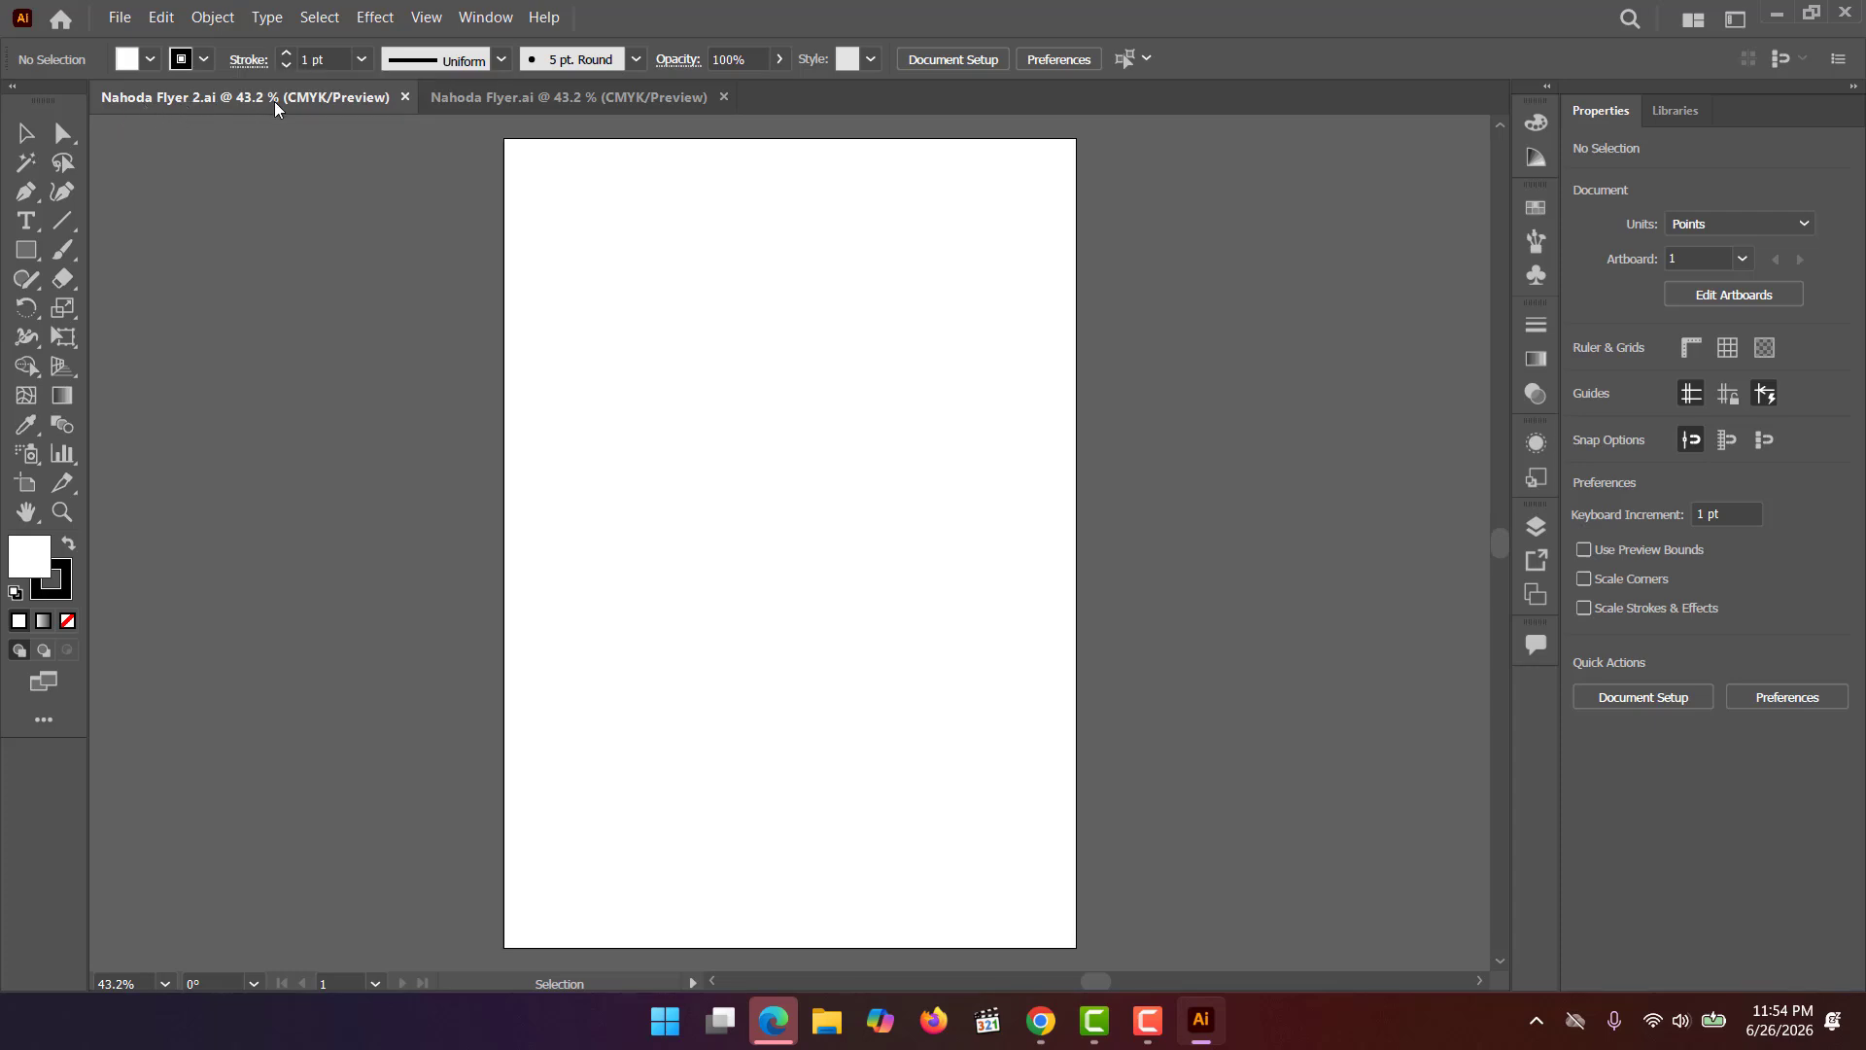
{"action": "left_click", "coordinate": [486, 103]}
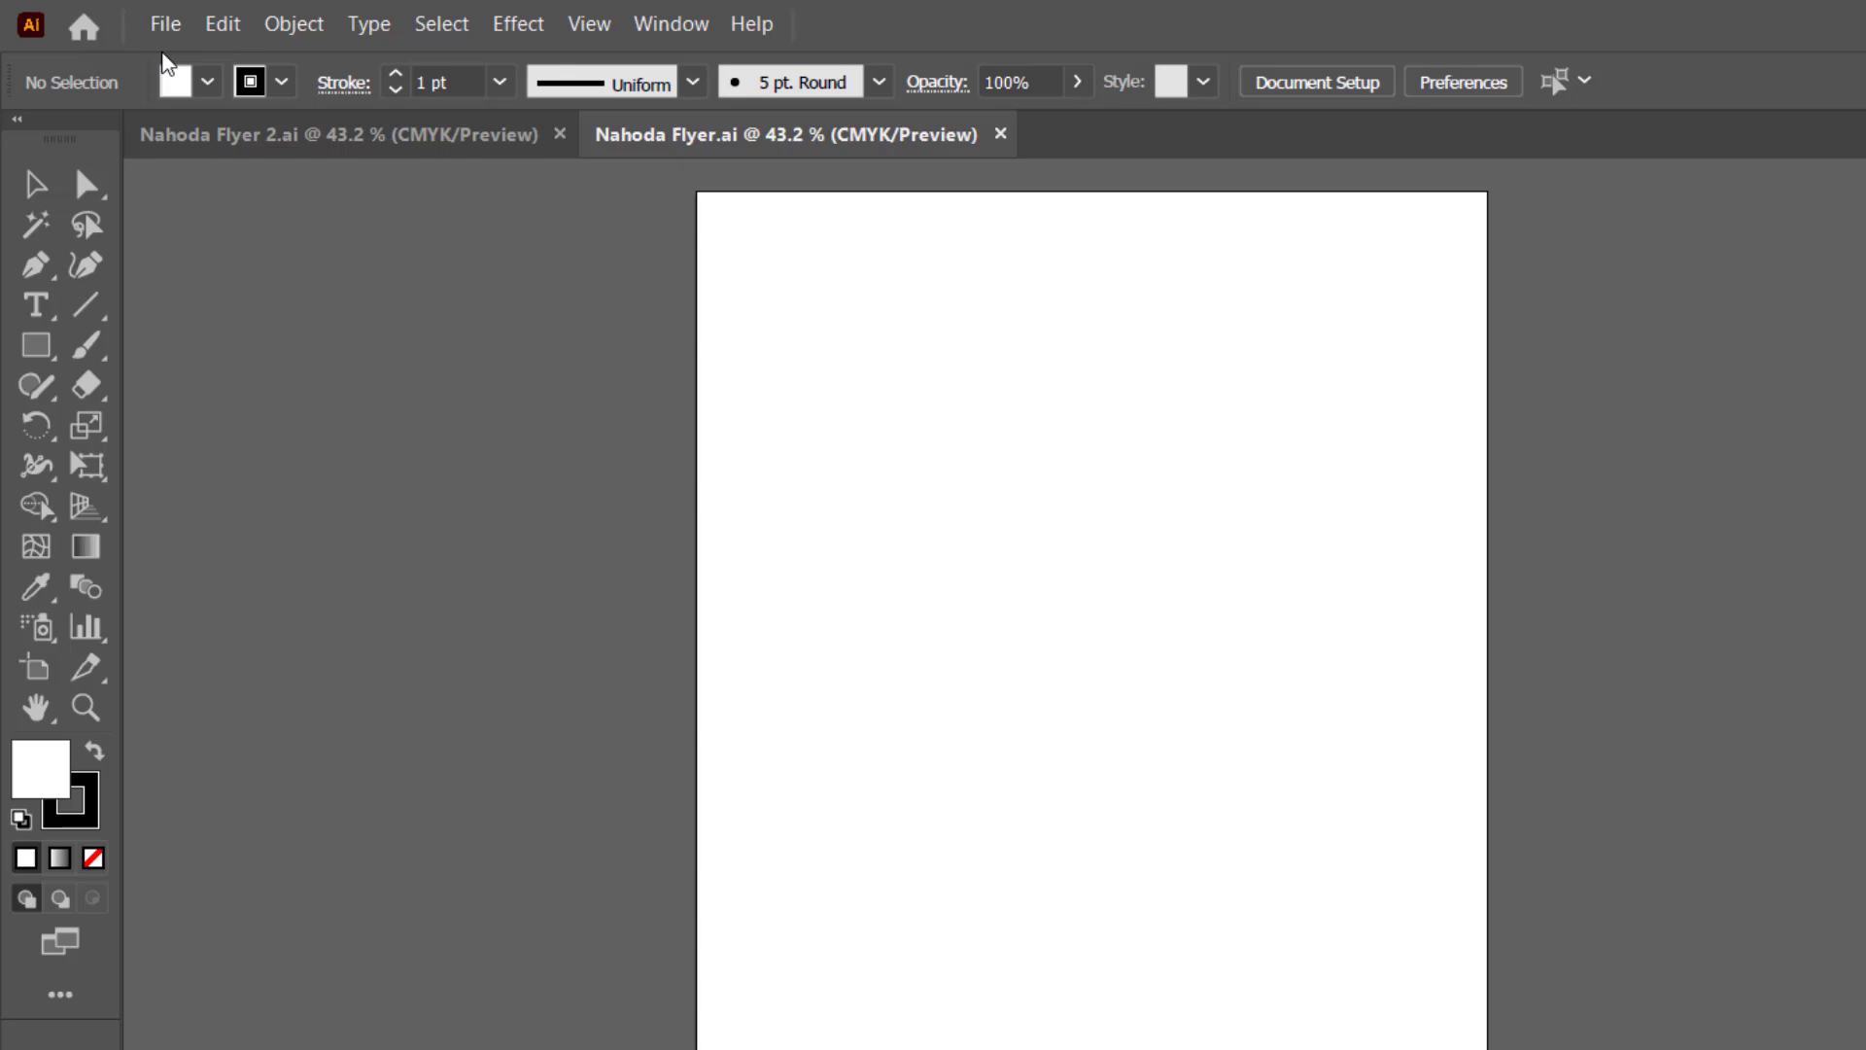
Look through the list of recently opened files without opening any of them
{"action": "left_click", "coordinate": [120, 19]}
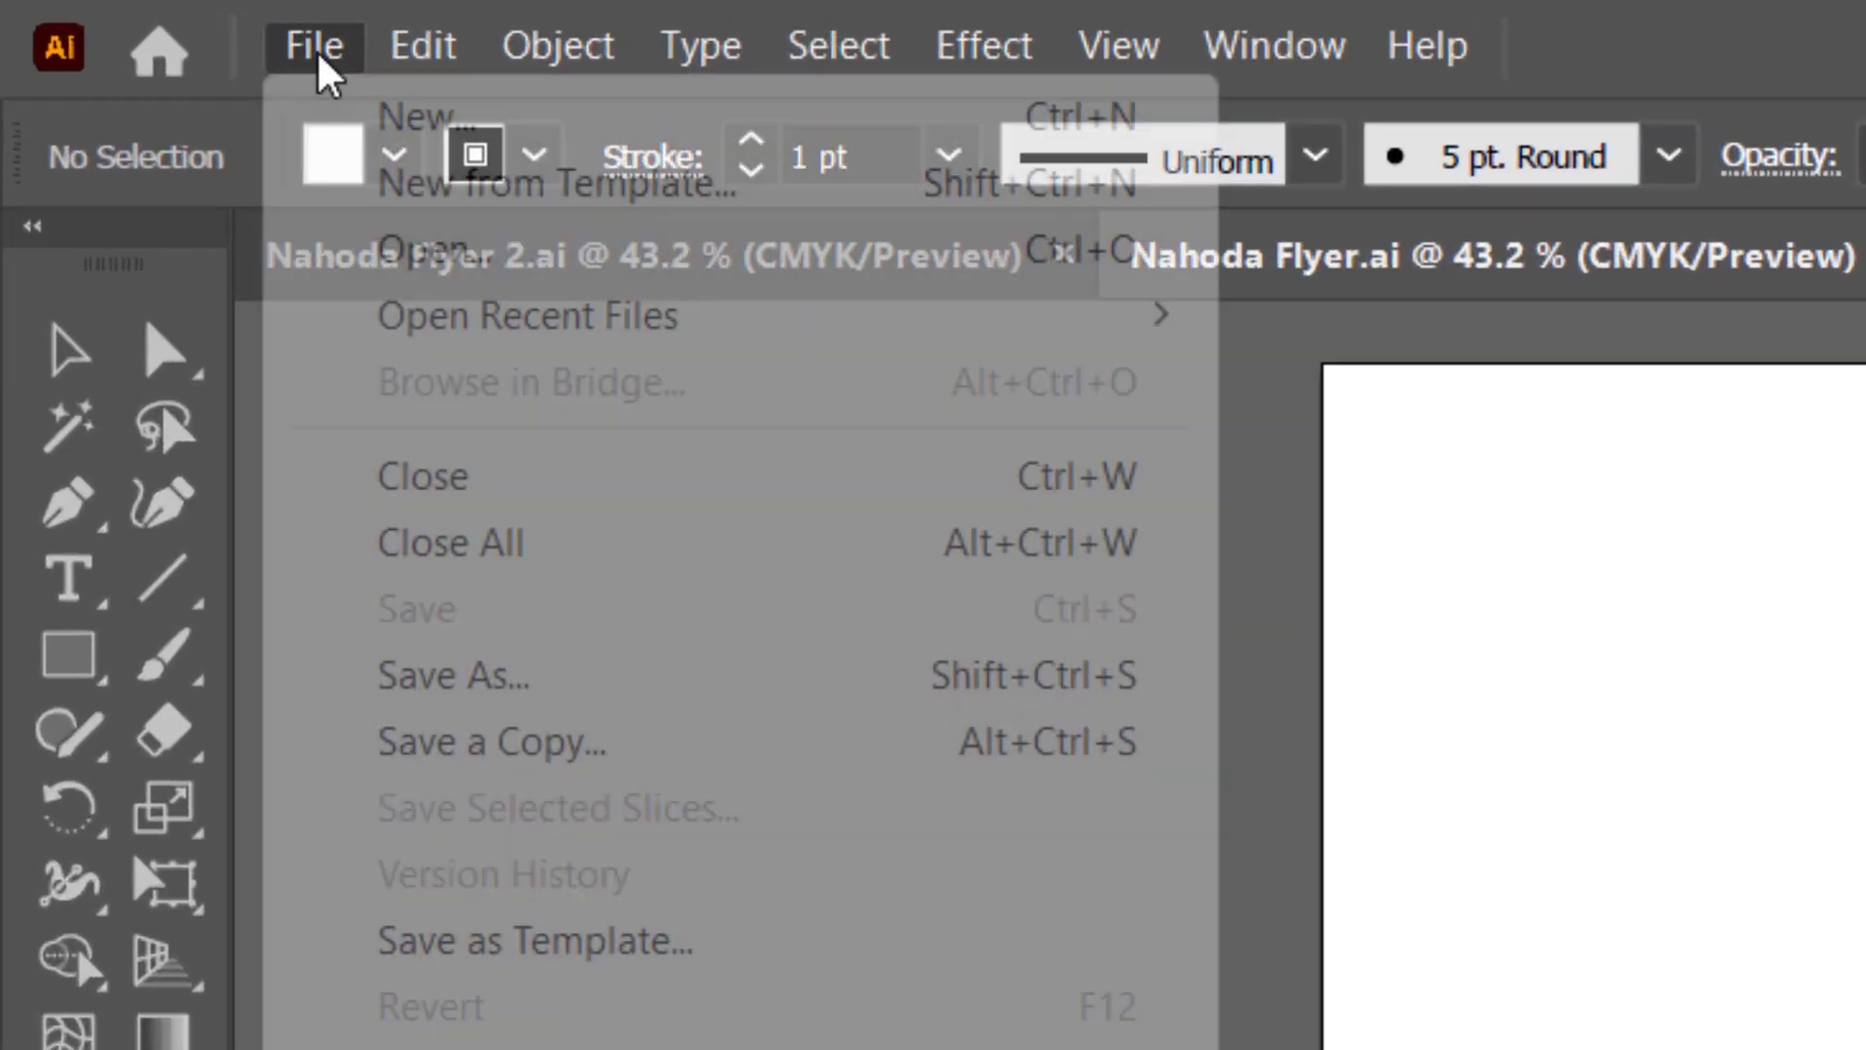
{"action": "mouse_move", "coordinate": [615, 320]}
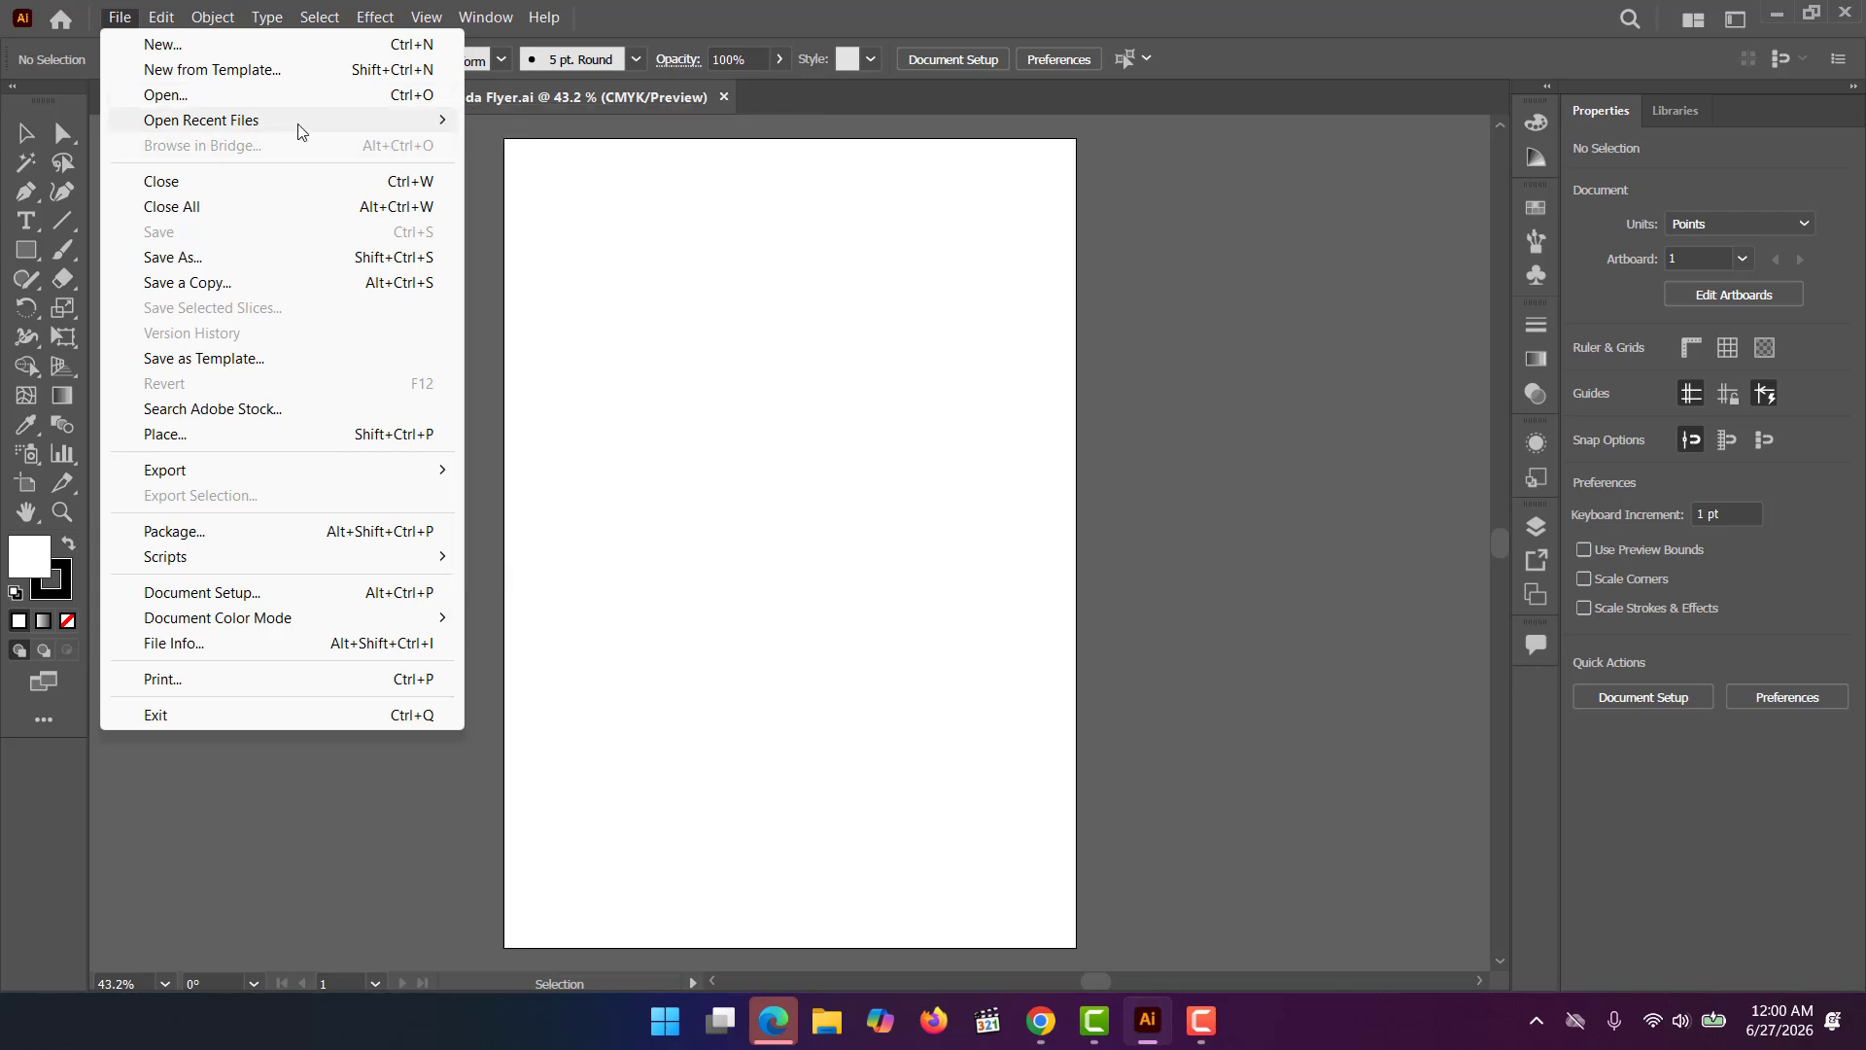
{"action": "mouse_move", "coordinate": [299, 125]}
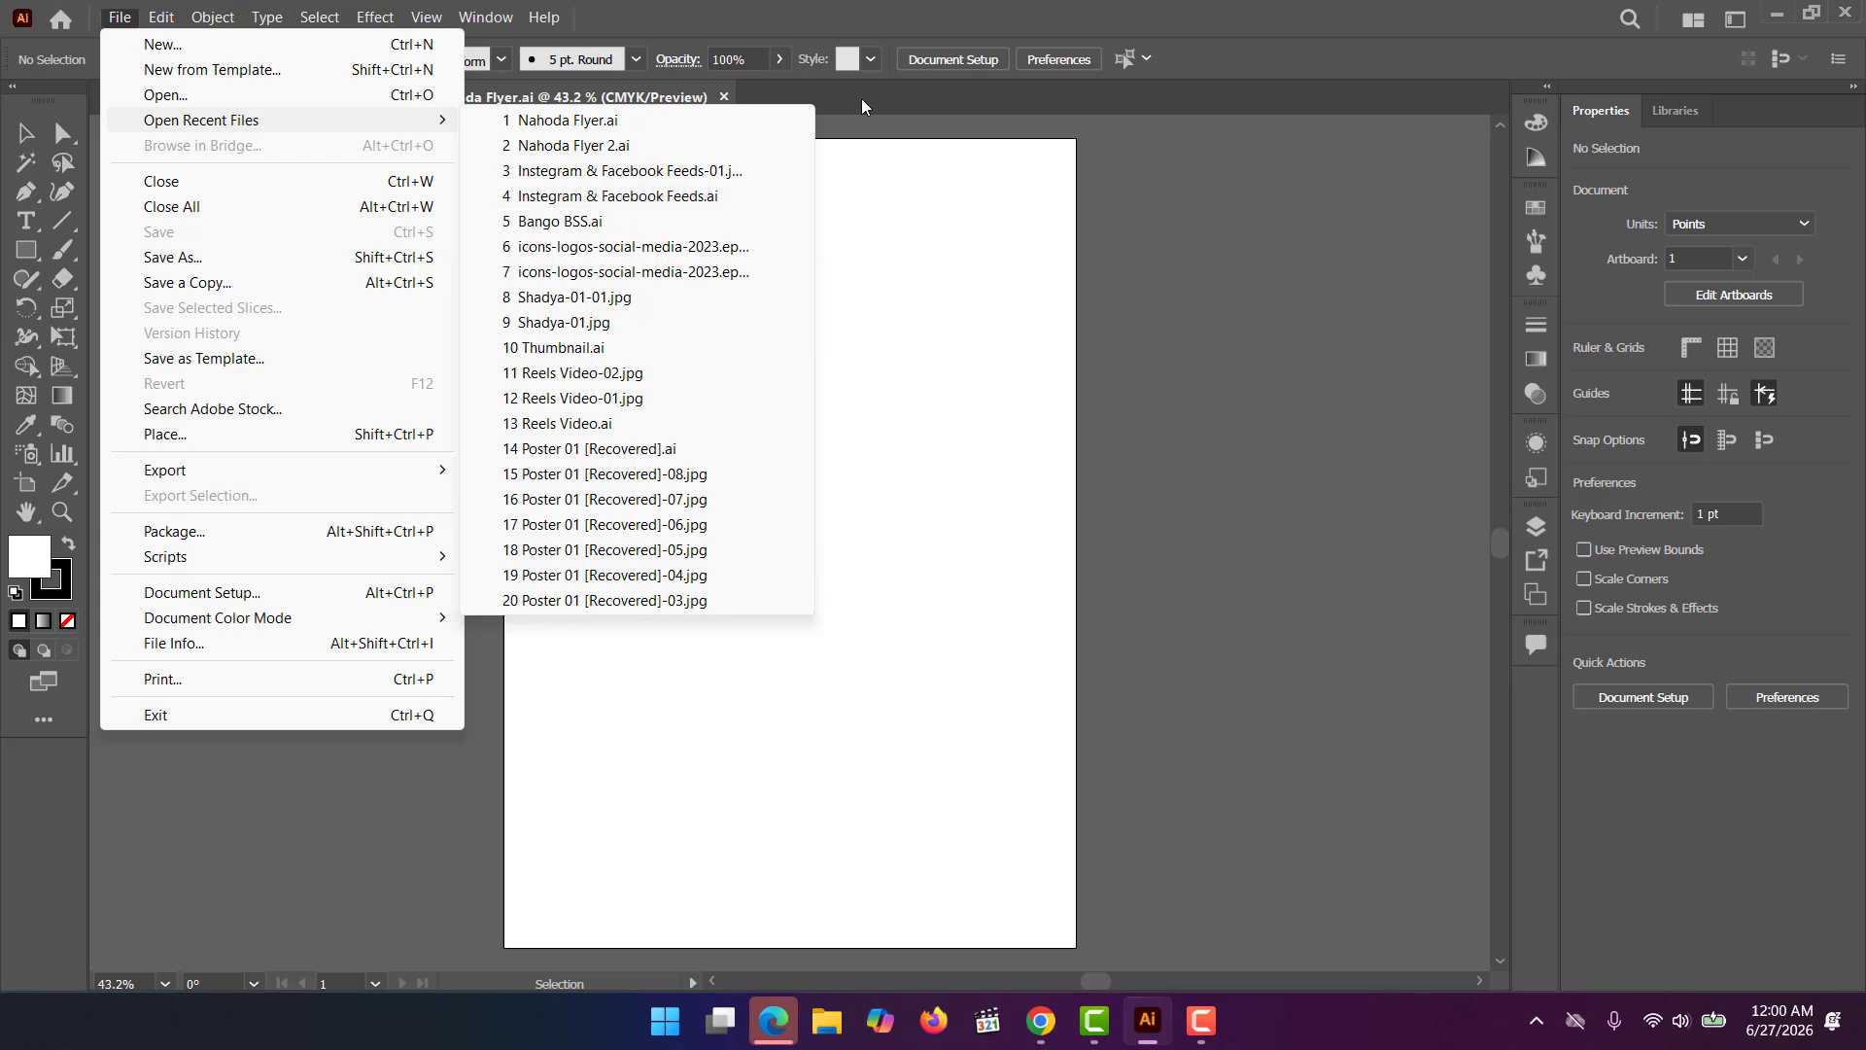
{"action": "left_click", "coordinate": [878, 139]}
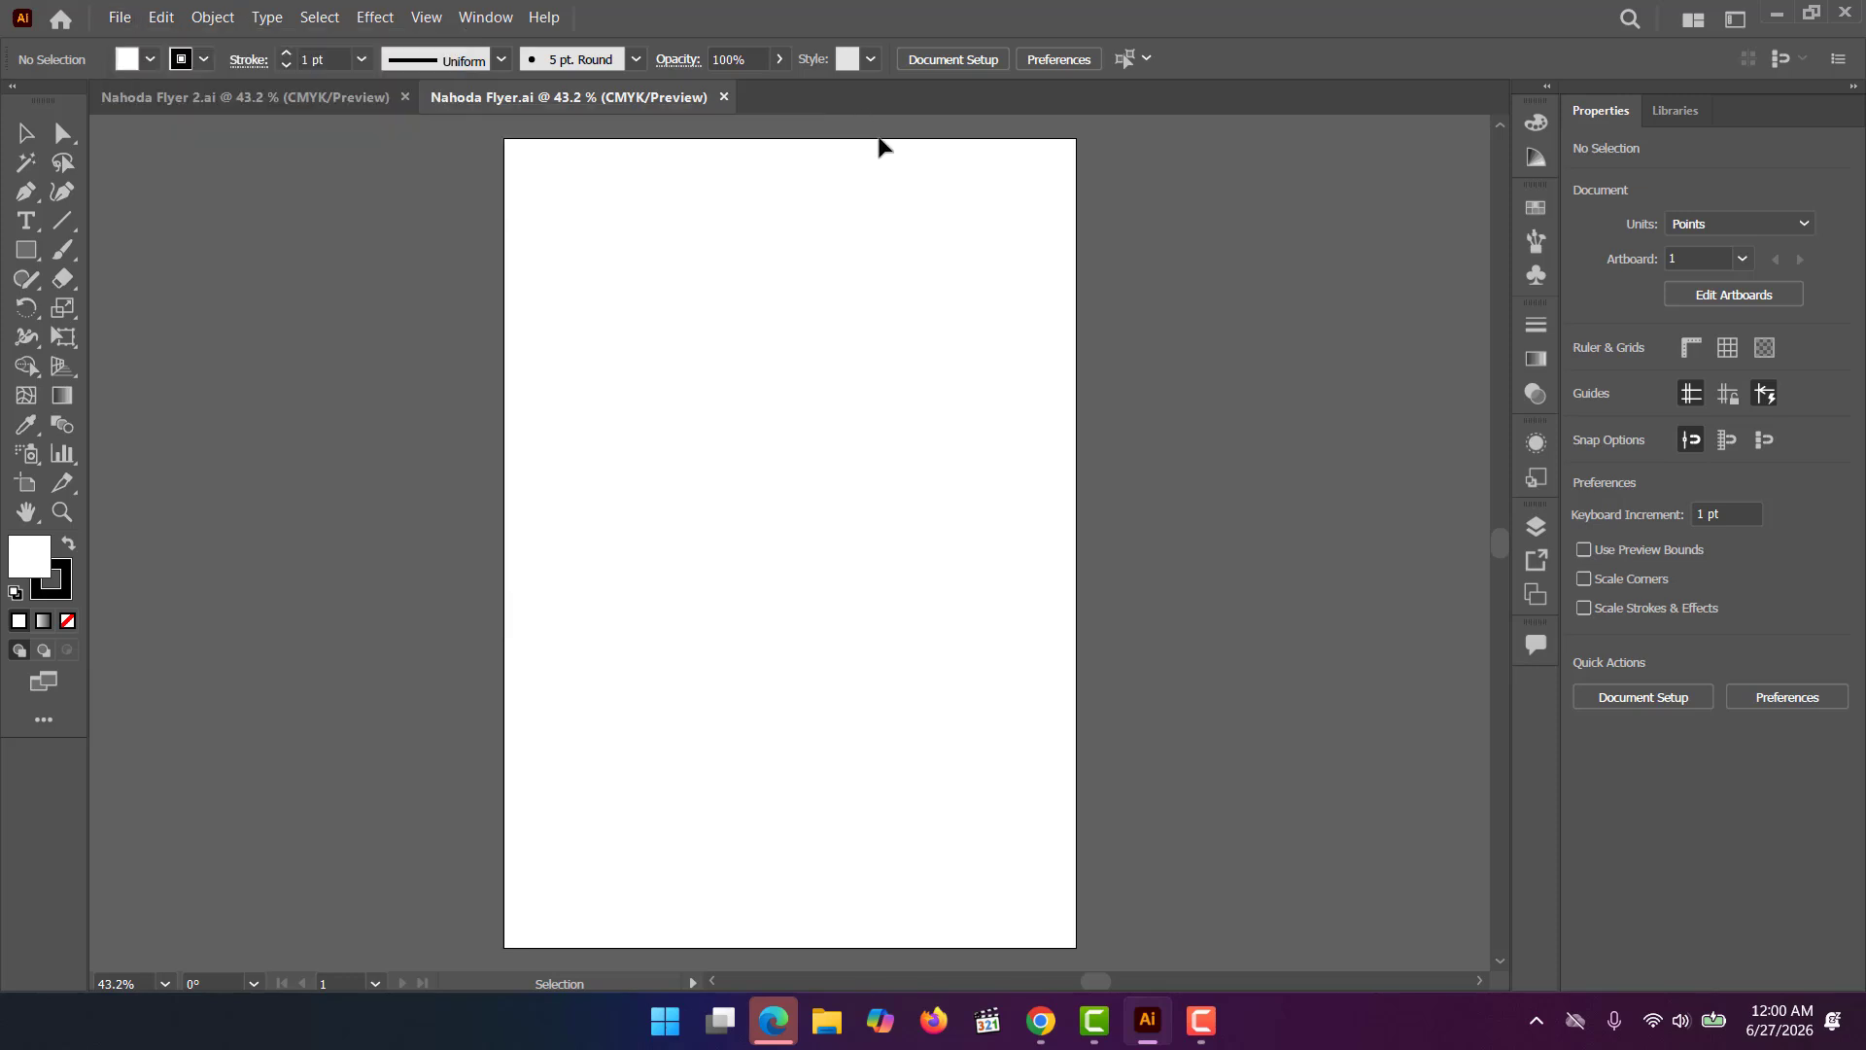